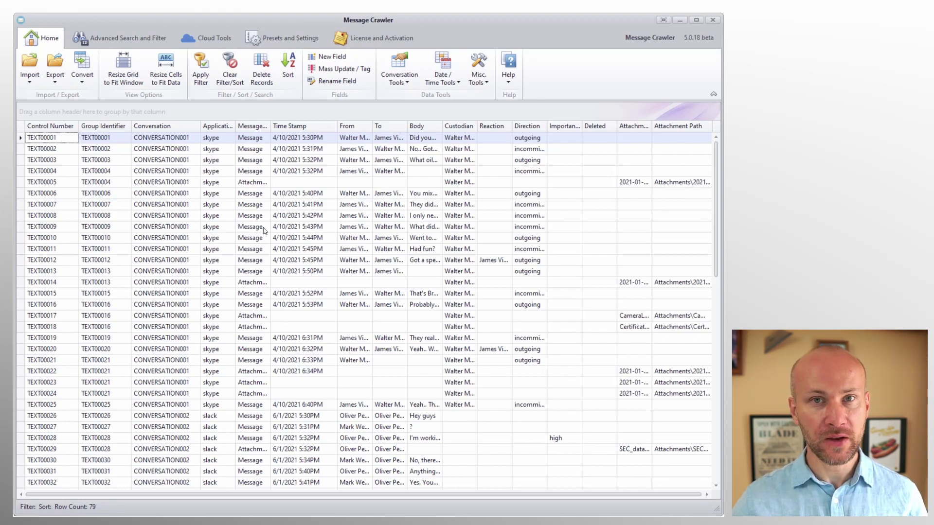
Look through the available export formats and import sources, and browse the loaded message records
click(59, 78)
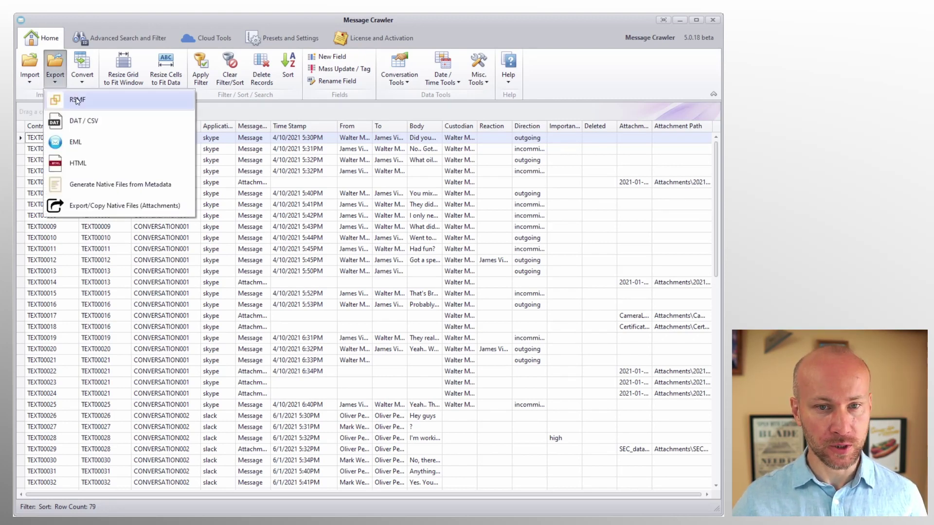
click(174, 260)
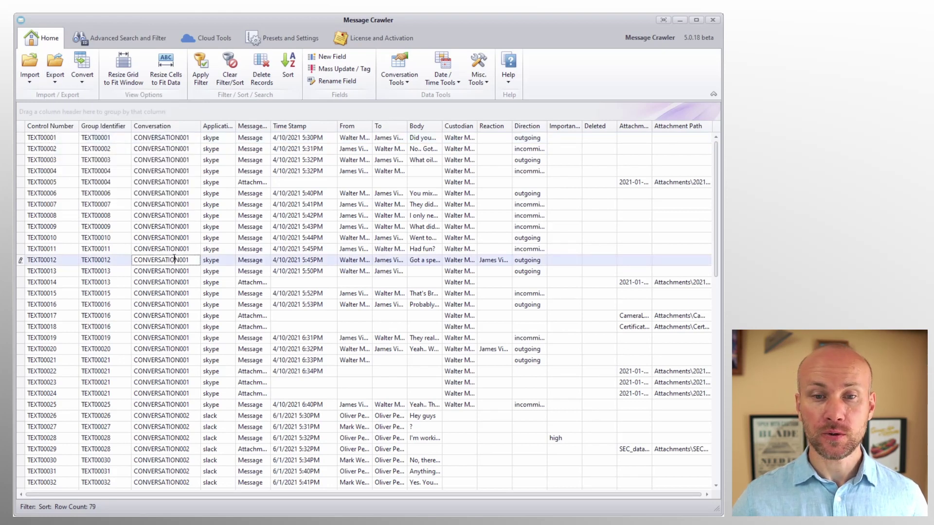
click(218, 208)
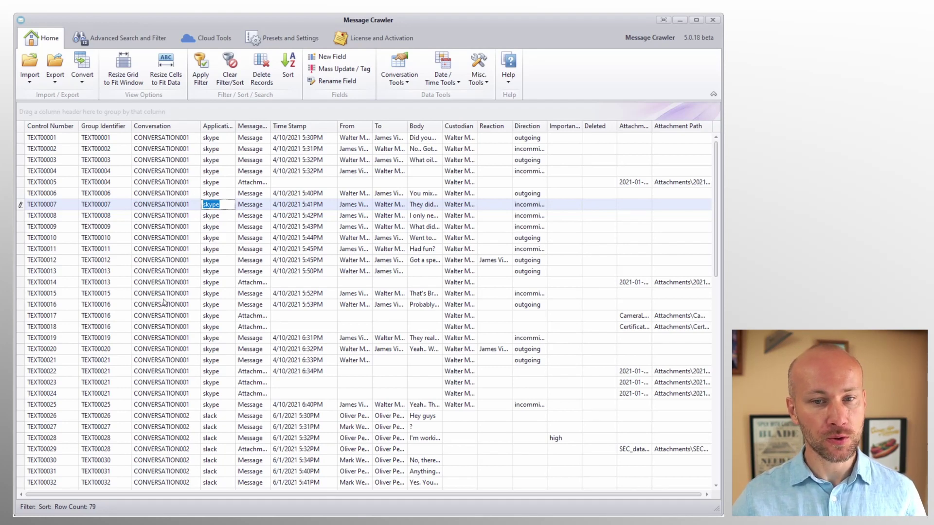
click(164, 273)
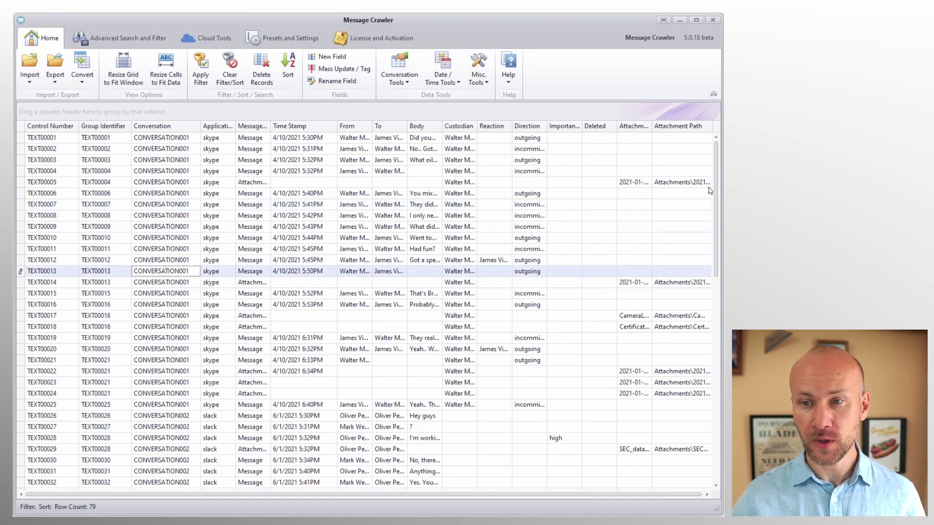
scroll(701, 233, down, 8)
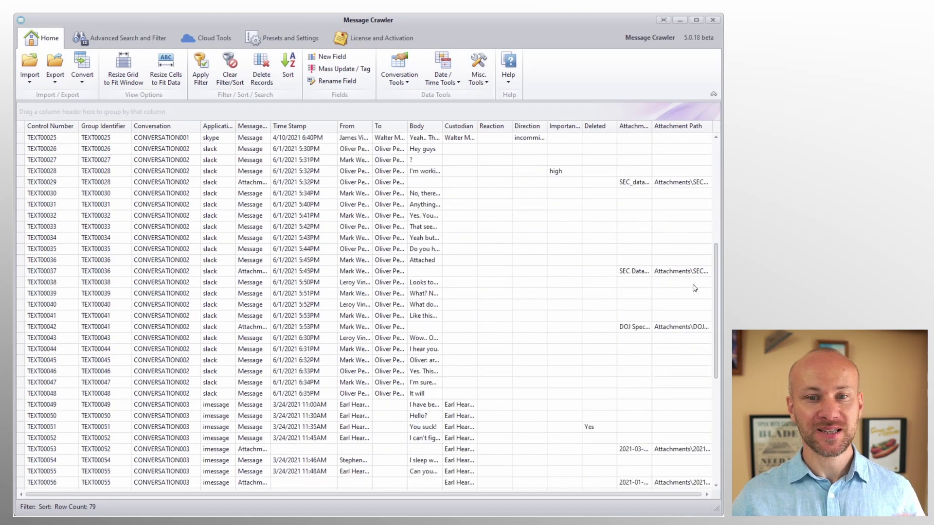
scroll(694, 290, down, 1)
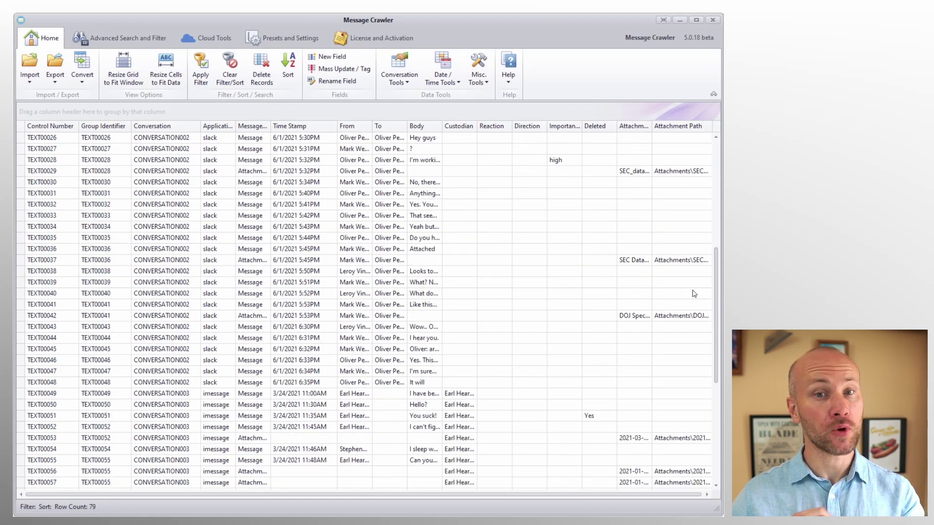
scroll(694, 294, up, 8)
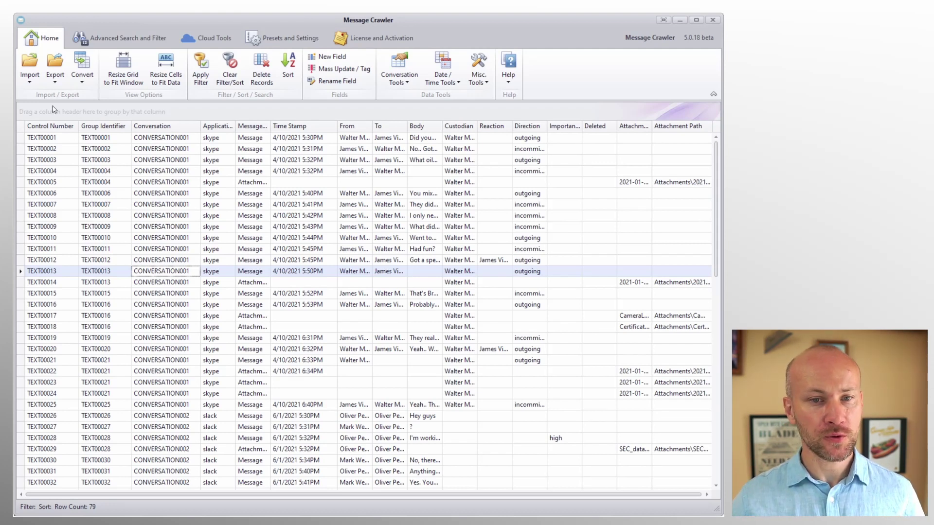
click(30, 84)
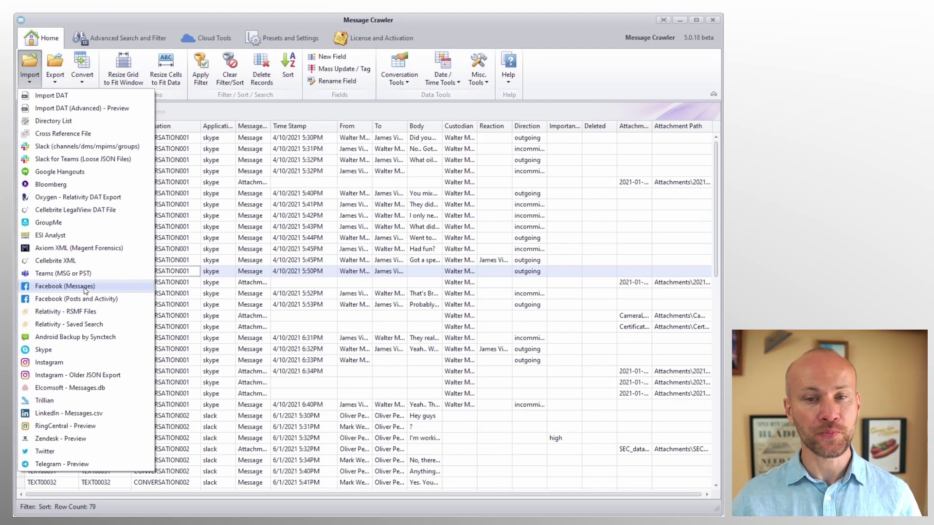
click(217, 238)
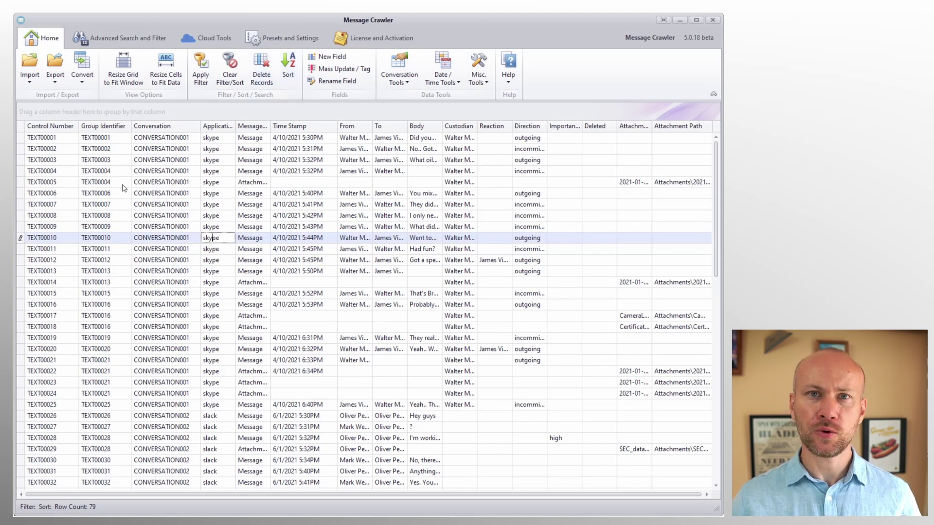
Open the RSMF export dialog for the loaded records and reposition it to compare its field mappings with the grid columns
click(56, 75)
click(69, 99)
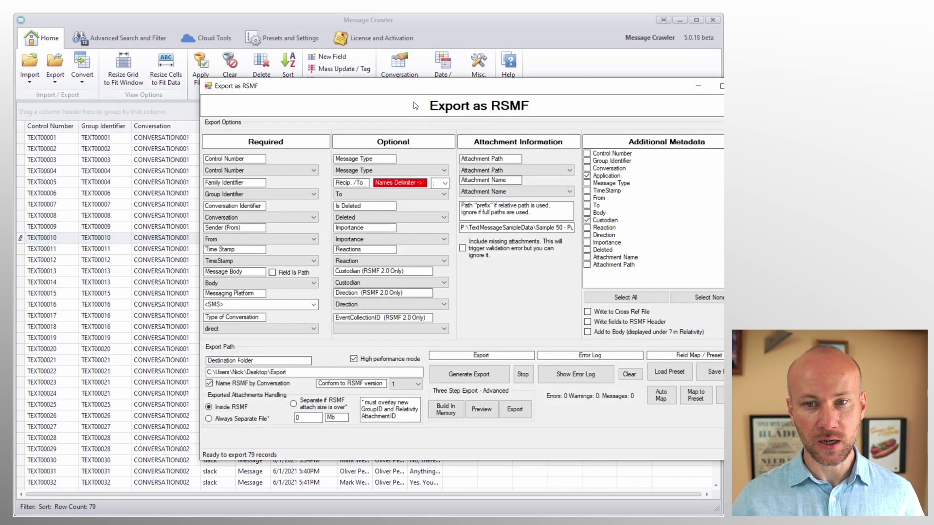
drag(408, 92, 302, 69)
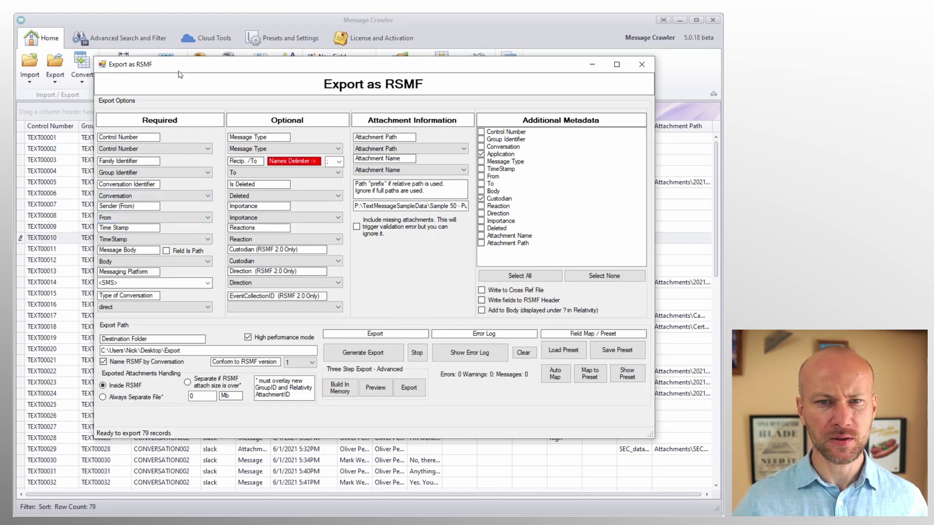
drag(181, 70, 213, 87)
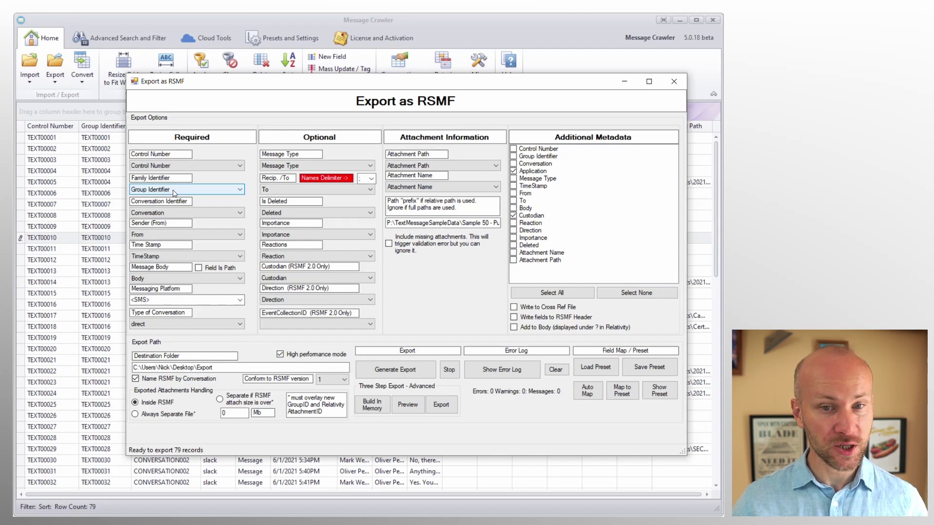
drag(190, 82, 102, 201)
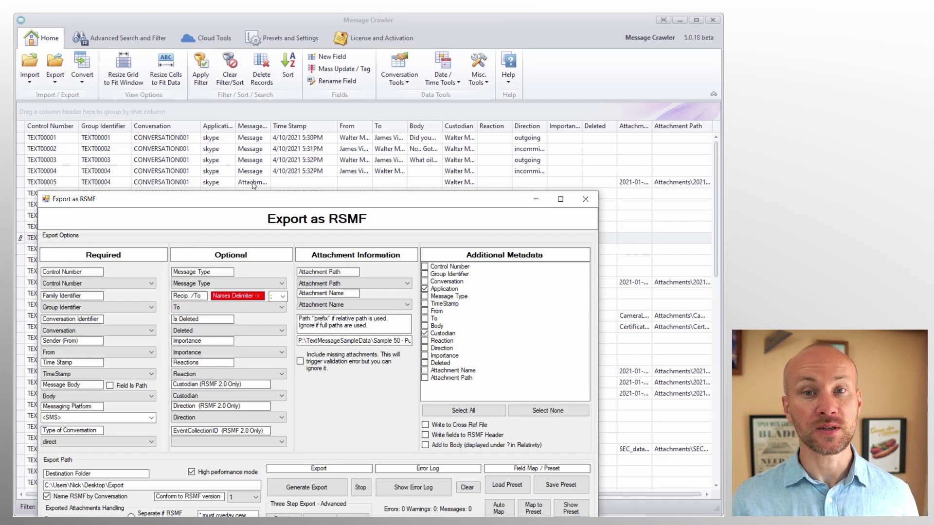
drag(256, 205, 412, 59)
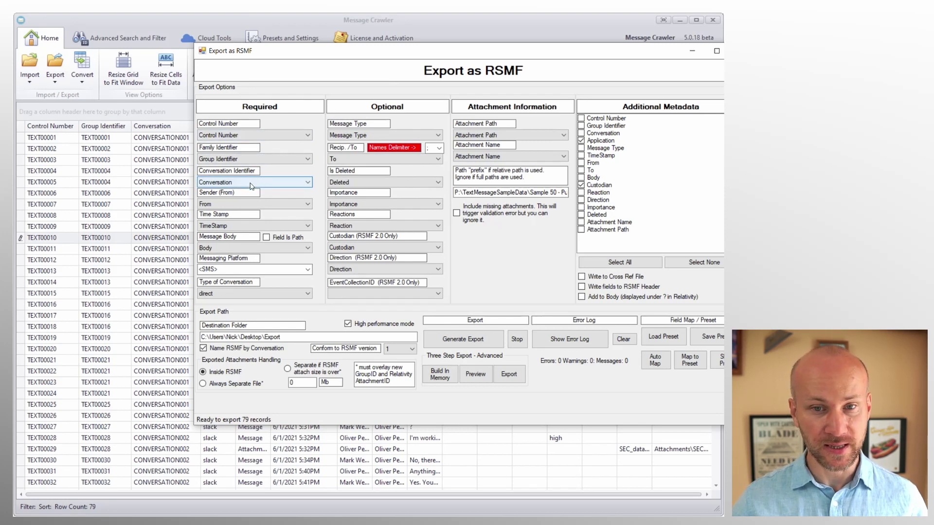
drag(273, 57, 276, 90)
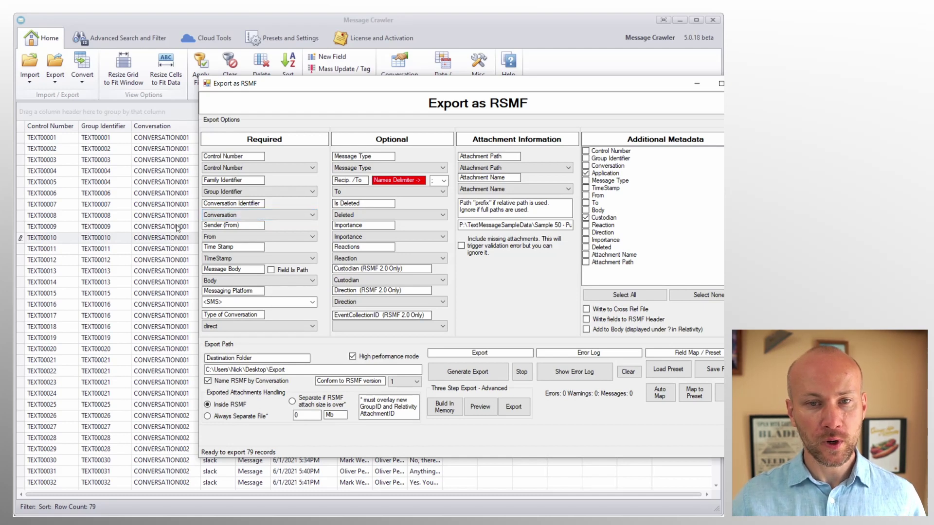
Examine the Conversation column in the message grid to see how the records are grouped into conversations
click(282, 23)
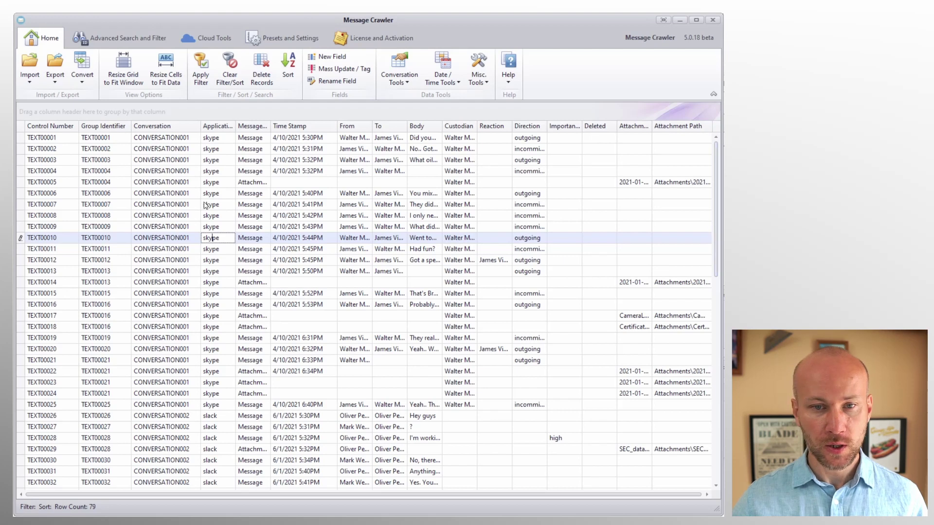
click(182, 205)
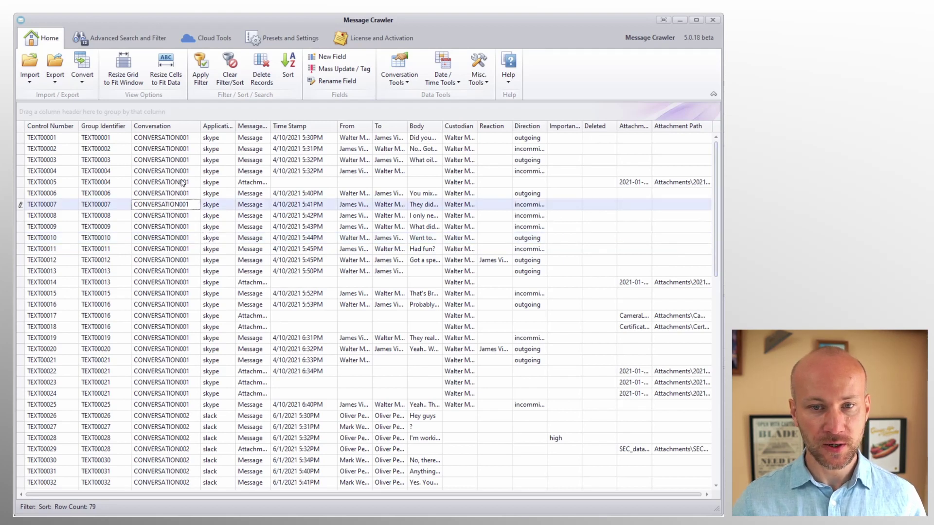
scroll(182, 180, down, 5)
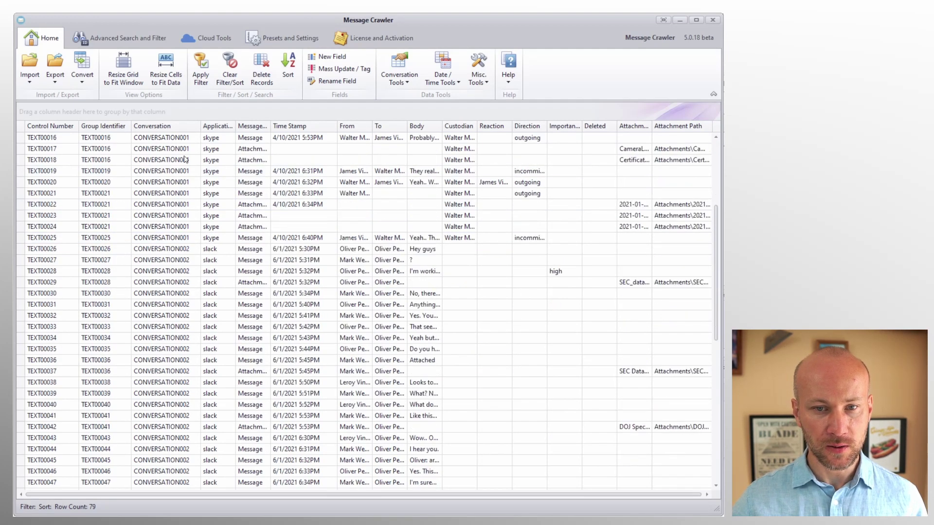
scroll(184, 192, down, 1)
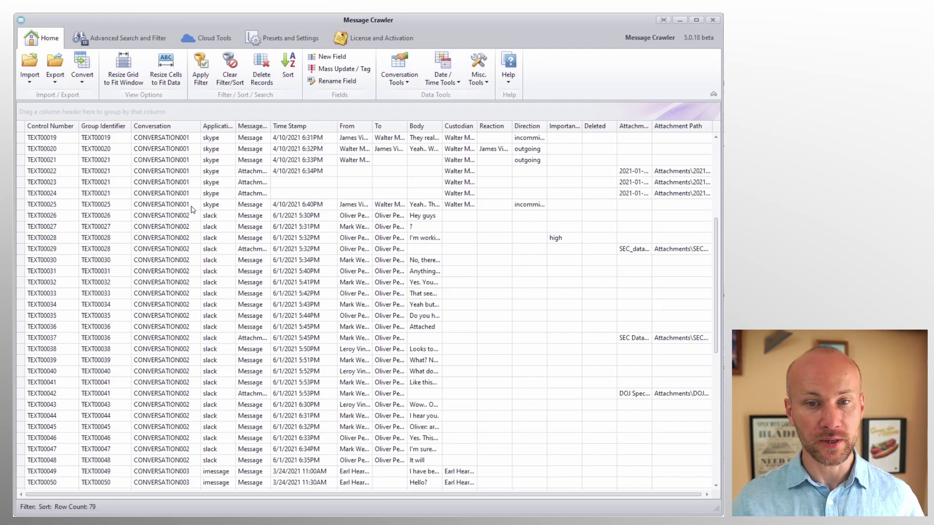
scroll(192, 209, down, 3)
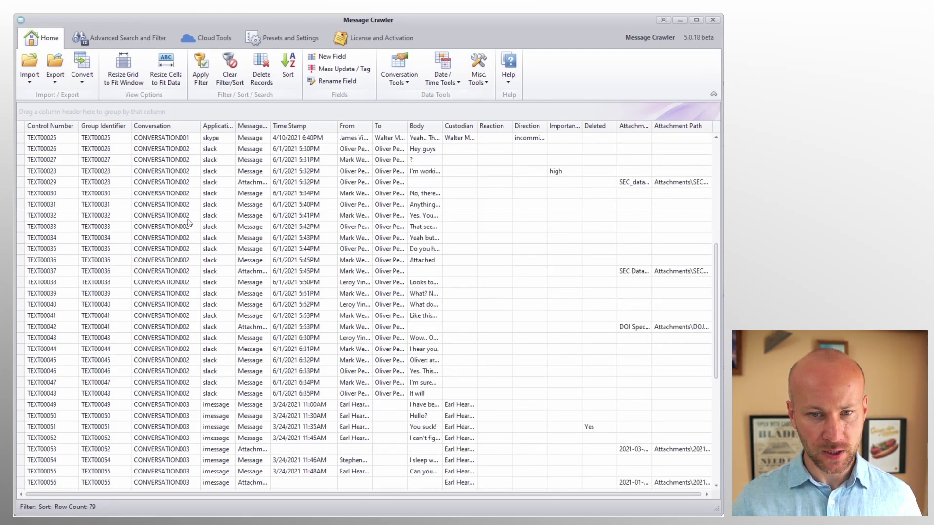
scroll(190, 229, down, 1)
scroll(192, 247, down, 1)
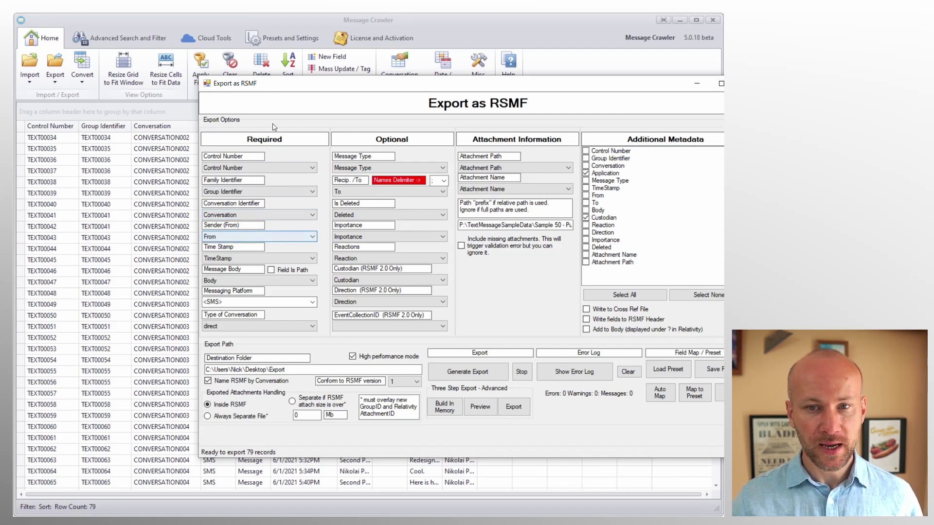
Compare the Application column in the grid with the messaging platform choices in the RSMF export dialog
drag(284, 86, 460, 108)
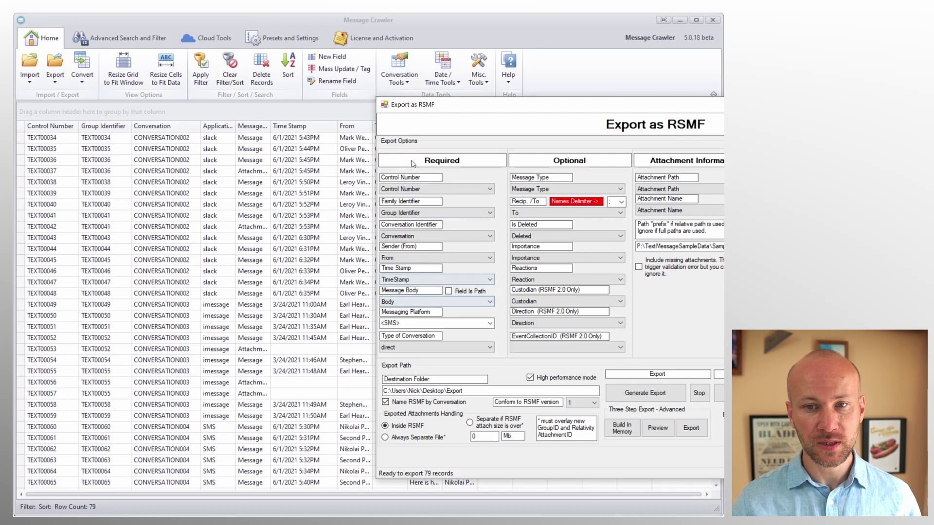
drag(420, 109, 486, 112)
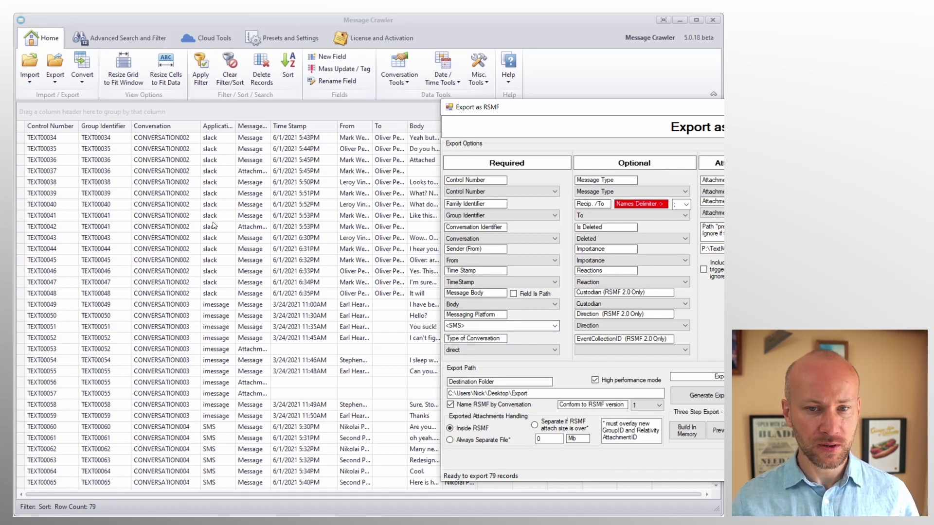
click(555, 326)
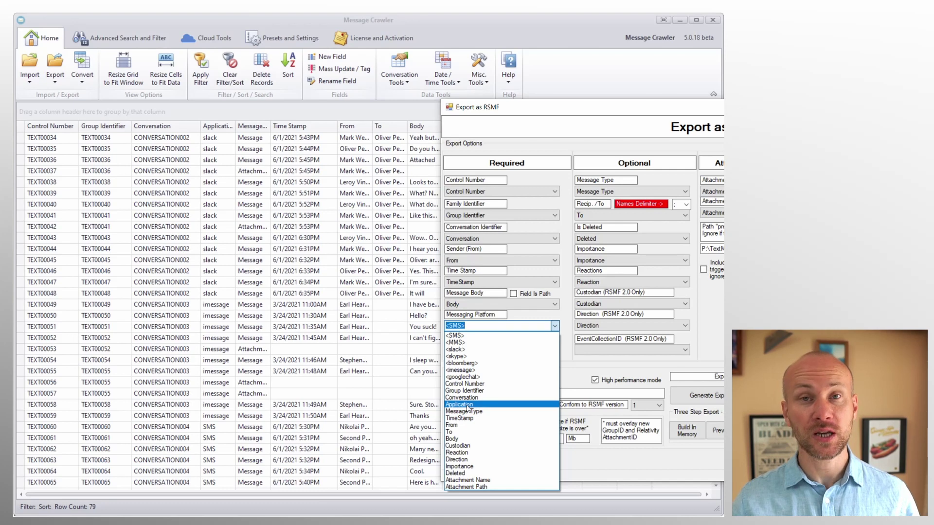
click(566, 330)
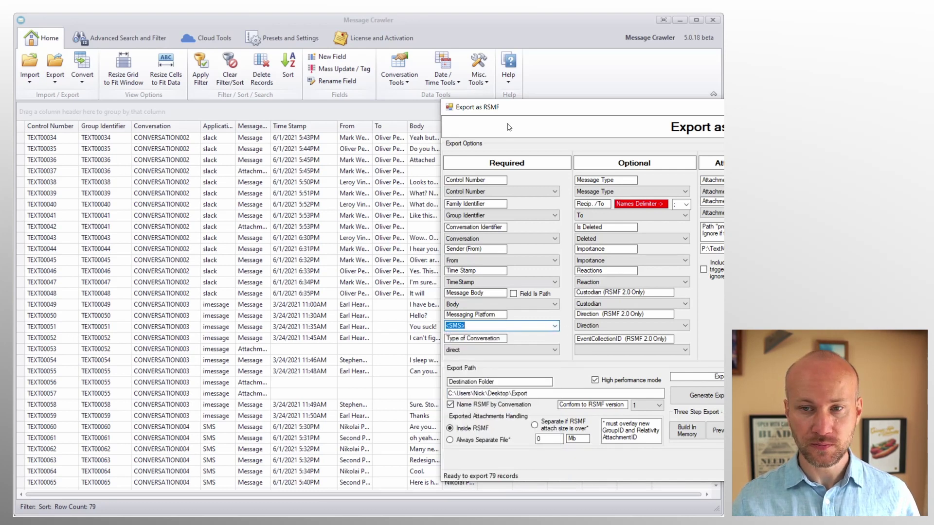
drag(518, 110, 213, 116)
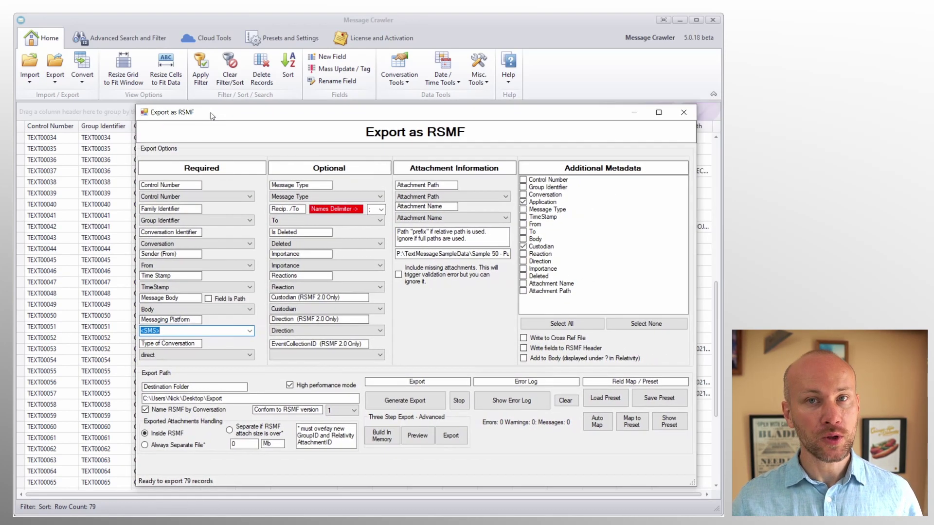
Check the help resources for the RSMF specifications
click(548, 73)
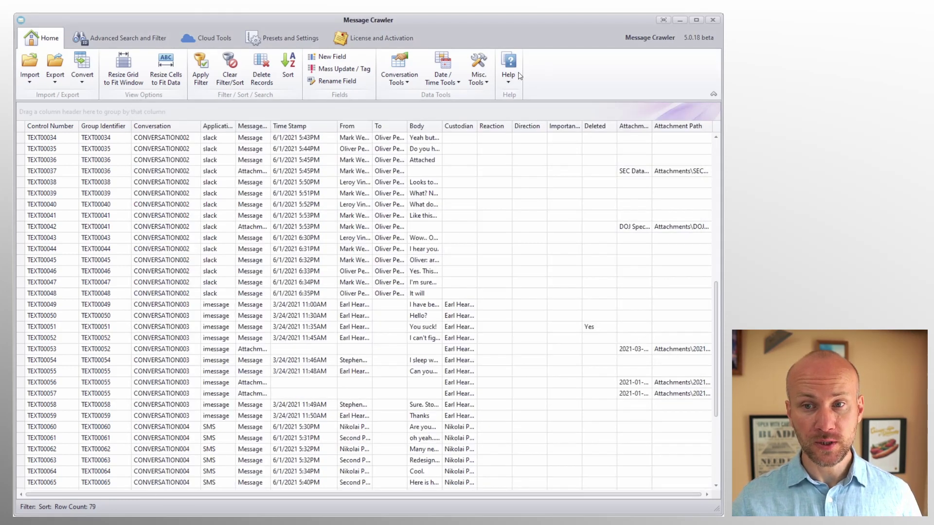
click(508, 70)
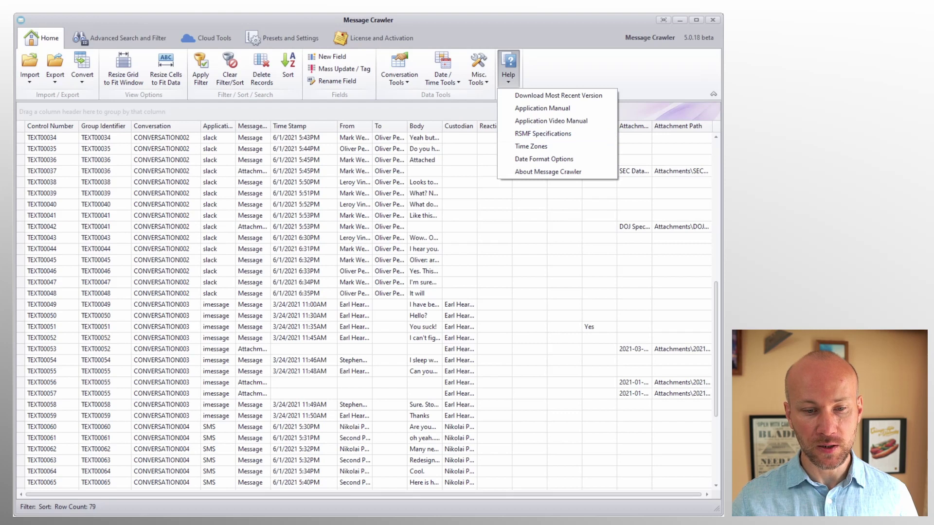
key(Escape)
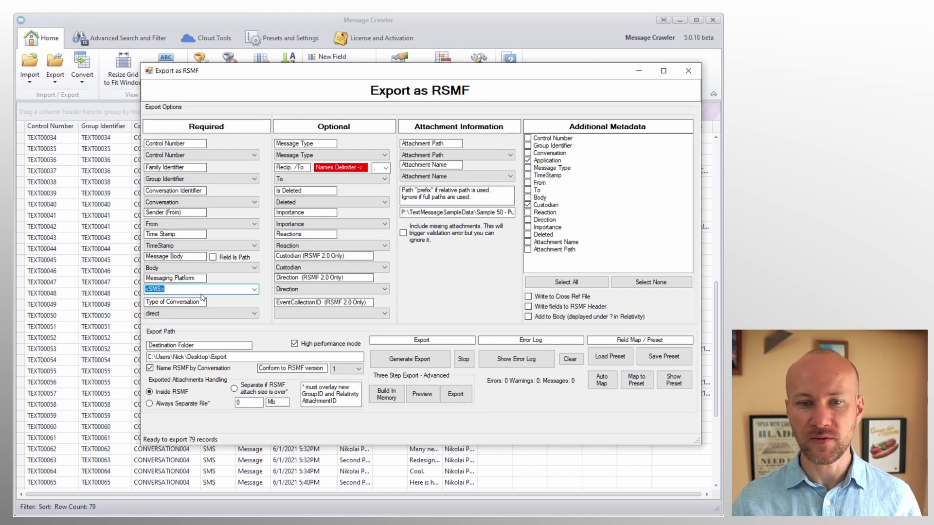
Compare the direct and channel conversation types for the RSMF export and select channel
click(203, 290)
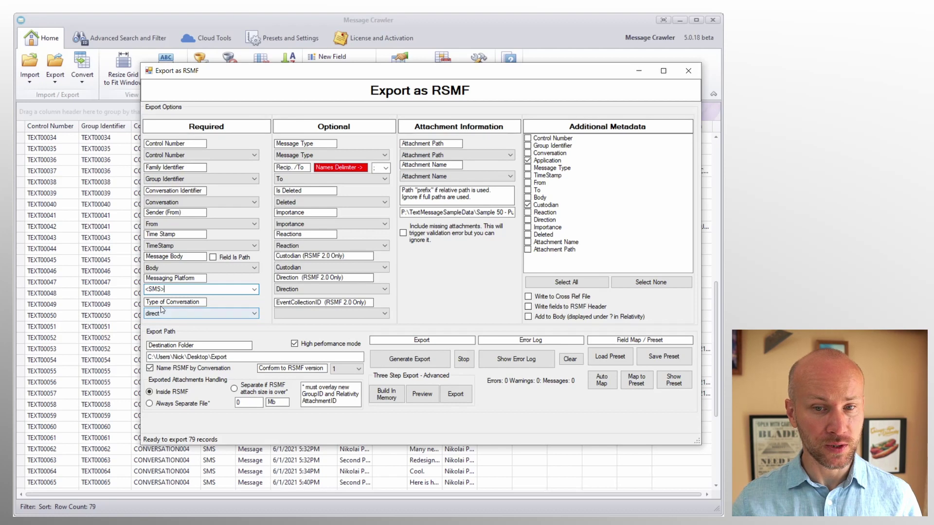
click(256, 316)
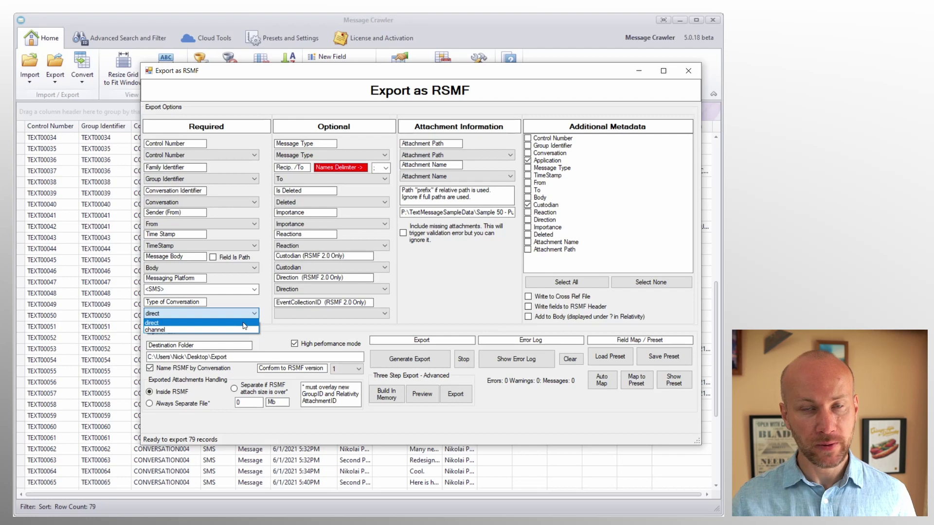
click(269, 314)
click(210, 314)
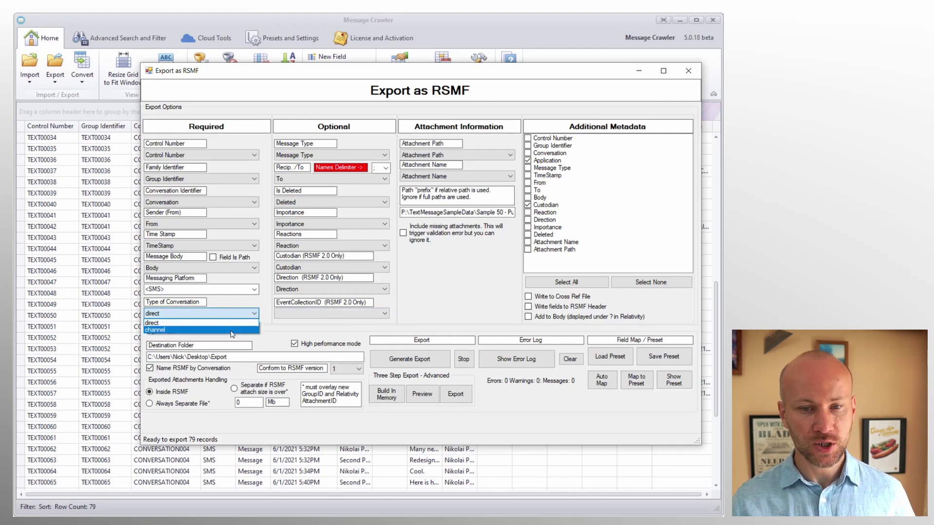
click(233, 331)
click(215, 315)
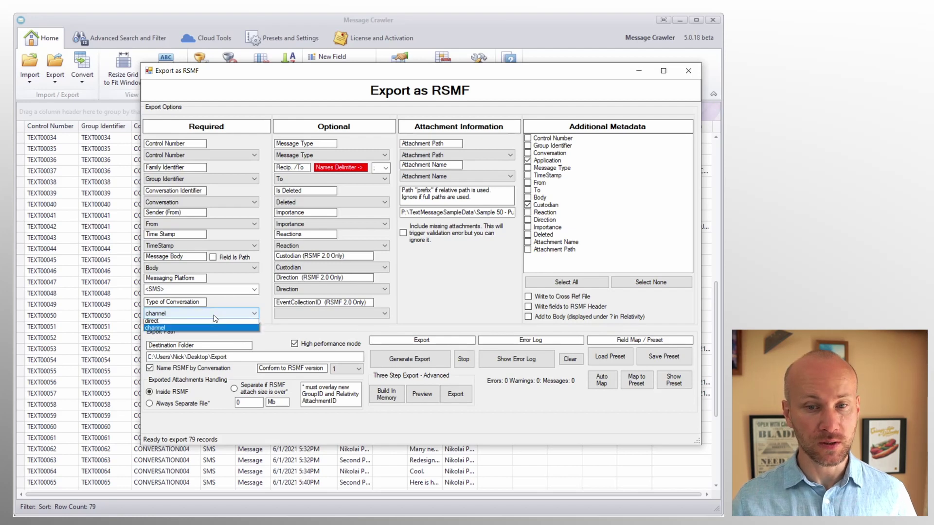
click(203, 327)
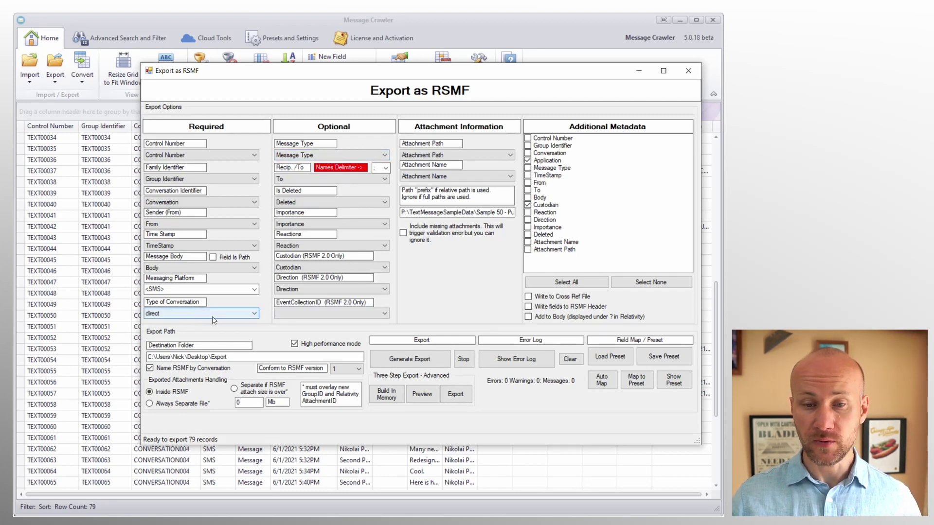
click(193, 320)
click(184, 331)
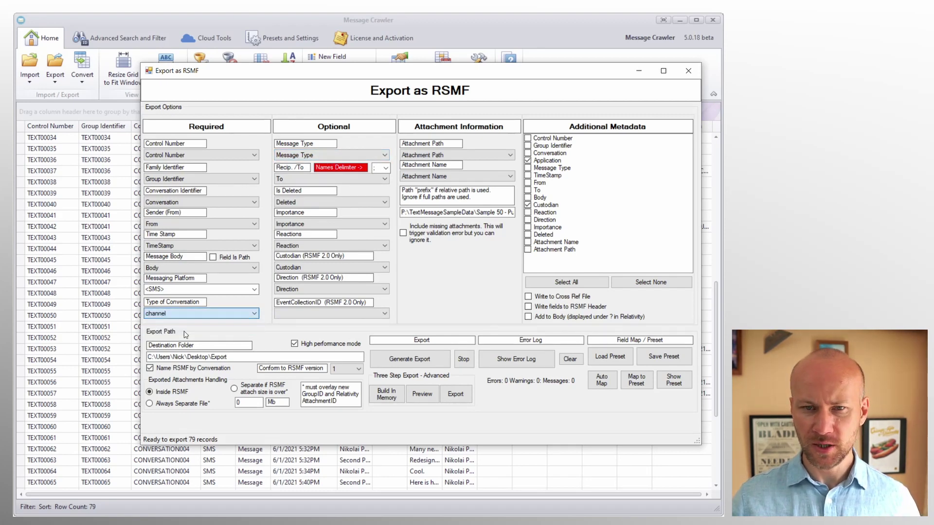
Review the field choices available for the optional Message Type mapping in the RSMF export
click(308, 156)
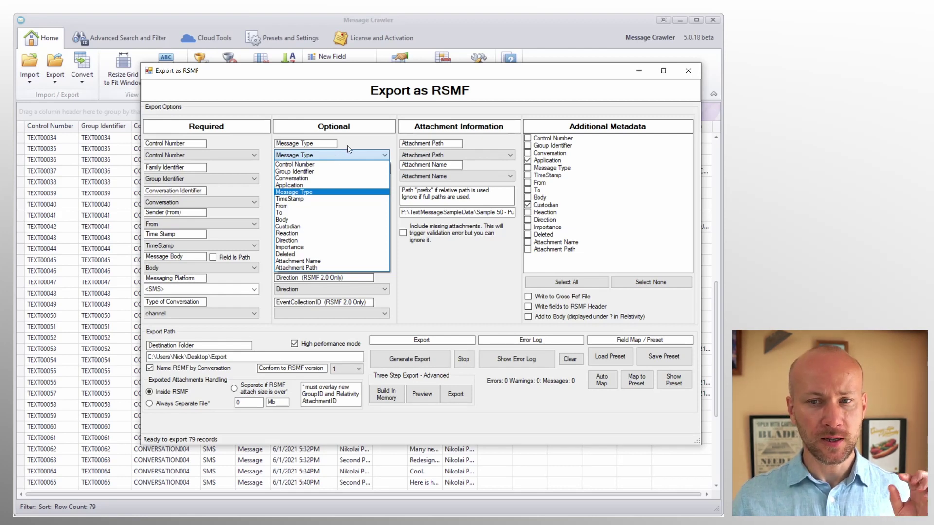
click(349, 149)
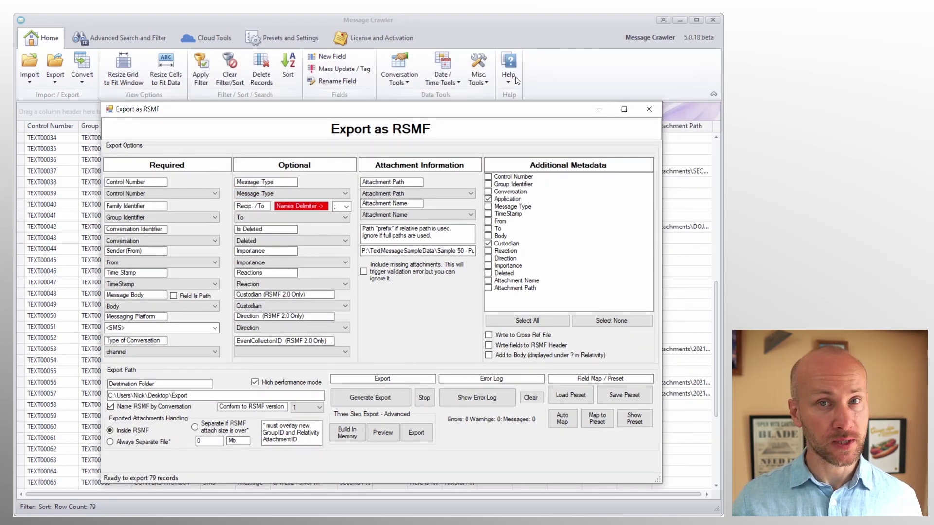
drag(478, 114, 522, 63)
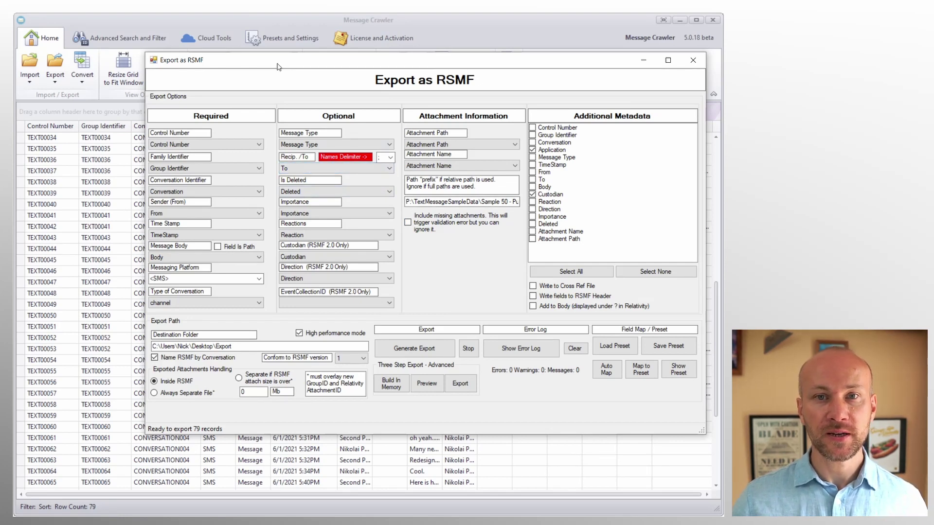
drag(278, 64, 255, 78)
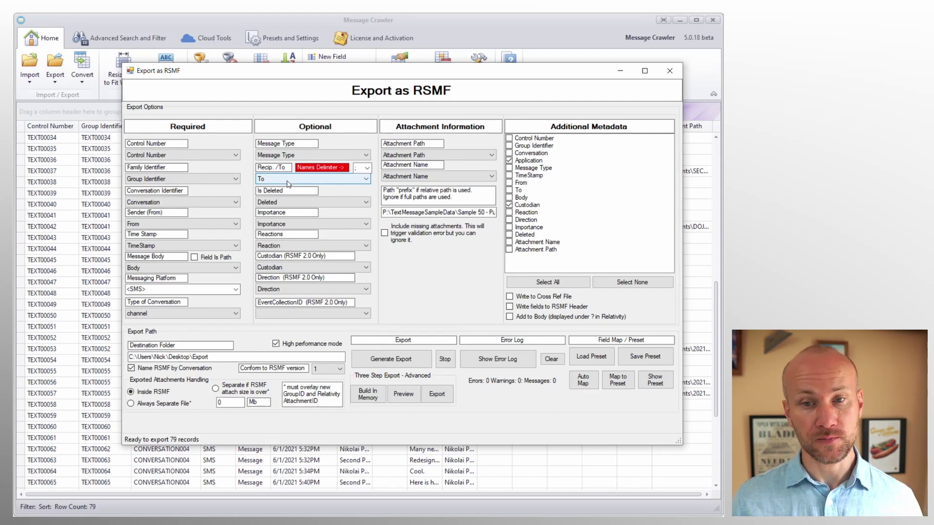
Select the semicolon as the recipient names delimiter and check how recipients are listed in the grid's To column
click(368, 169)
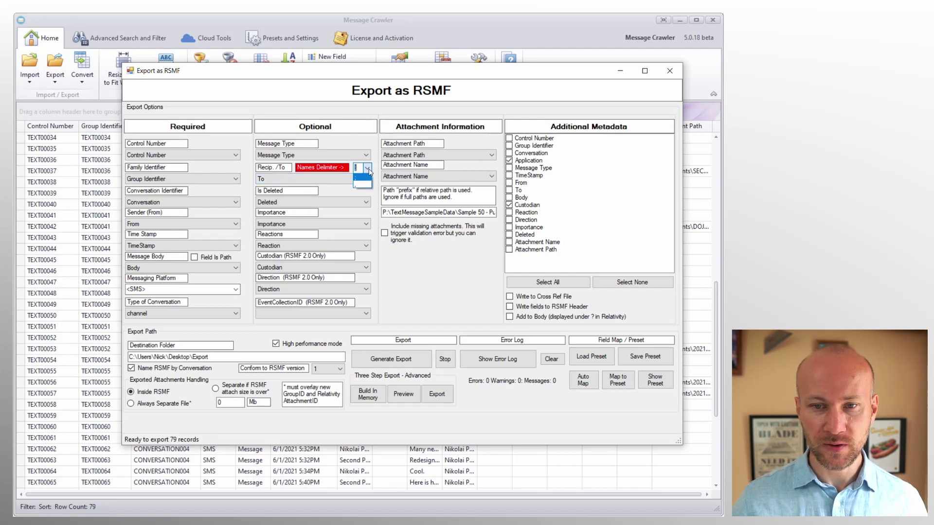
click(368, 176)
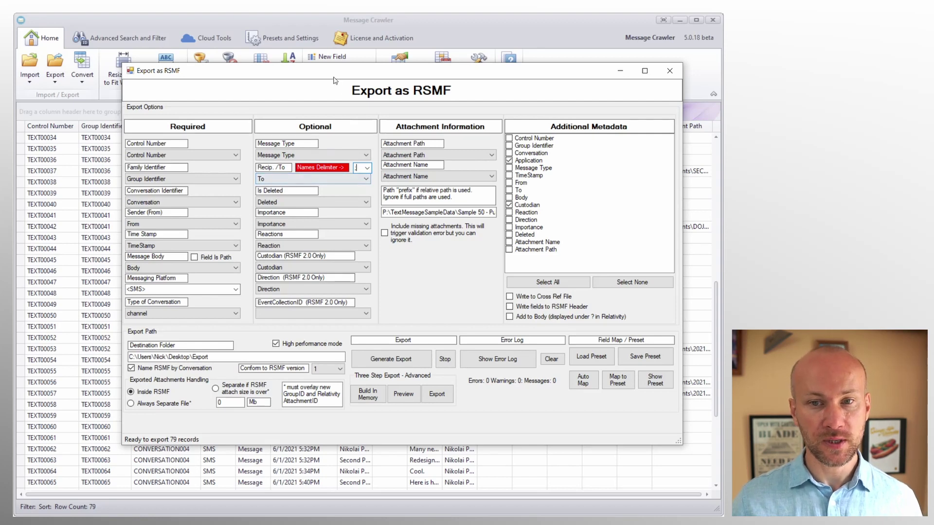
drag(327, 70, 455, 244)
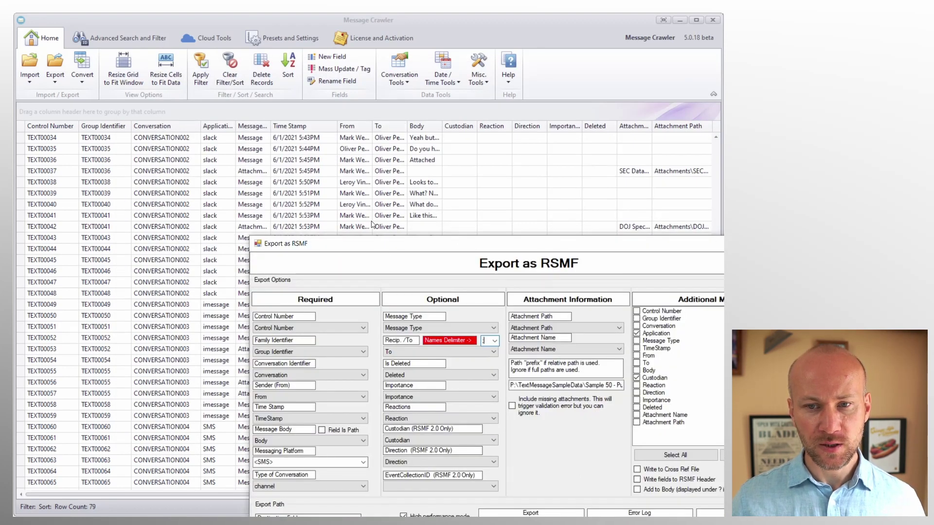
drag(388, 247, 255, 54)
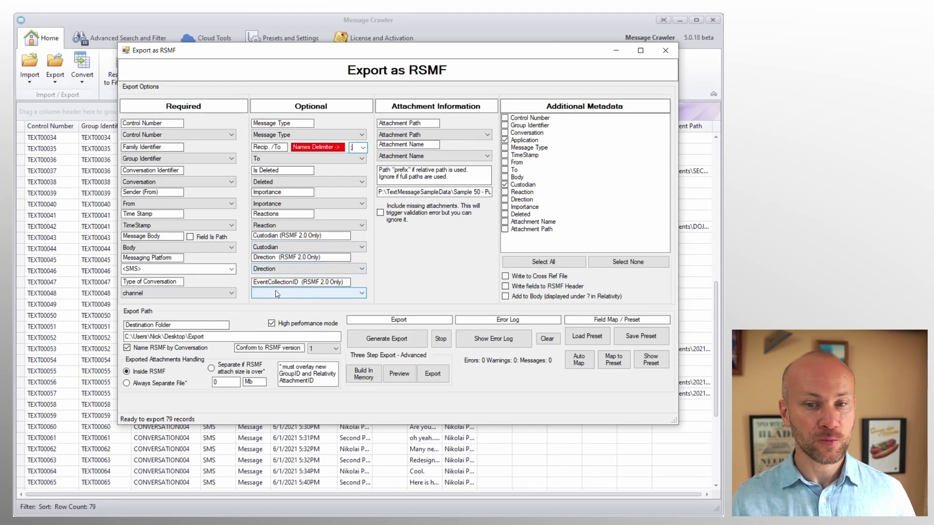
Compare RSMF versions 1 and 2, returning to version 1, and review the field choices for the EventCollectionID mapping
click(299, 292)
click(300, 293)
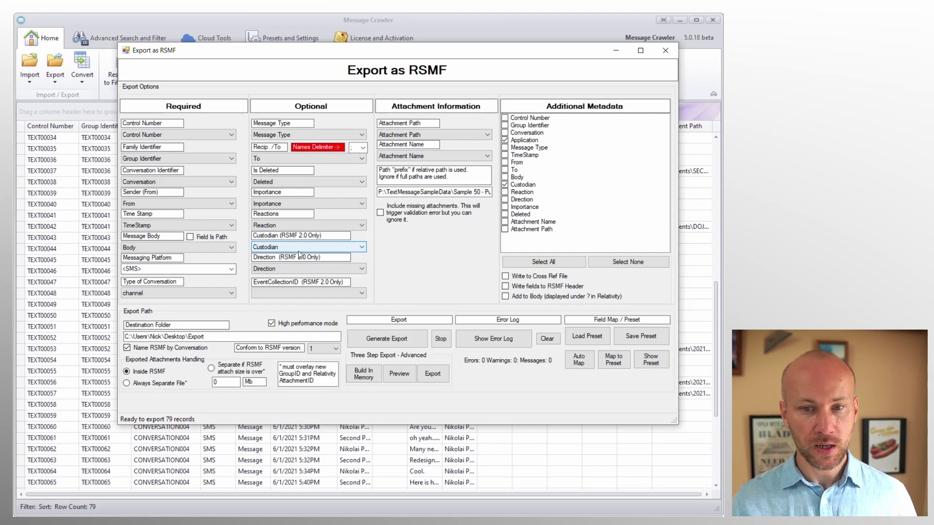
click(331, 349)
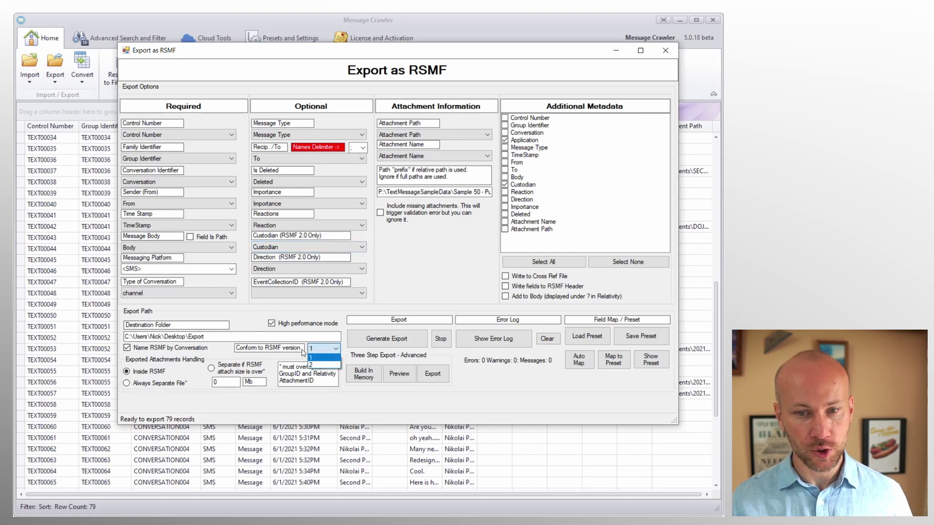
click(322, 365)
click(328, 349)
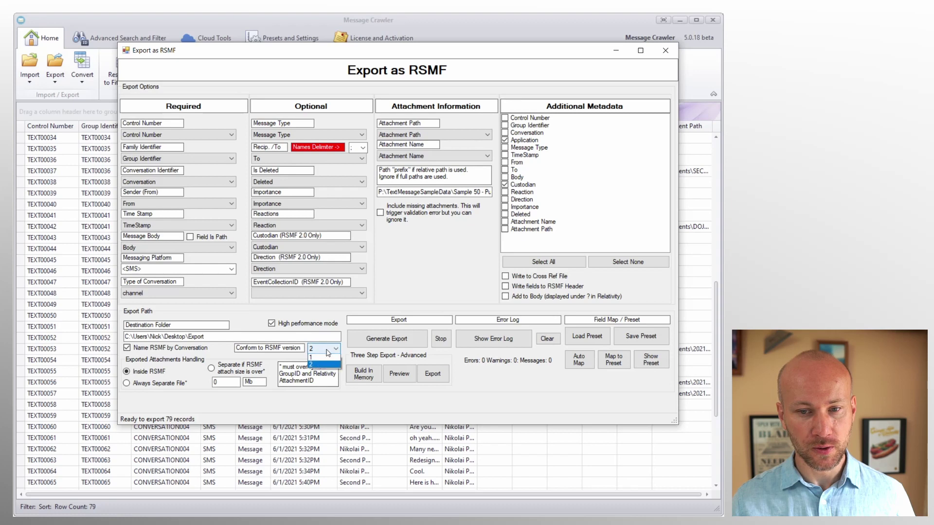
click(324, 357)
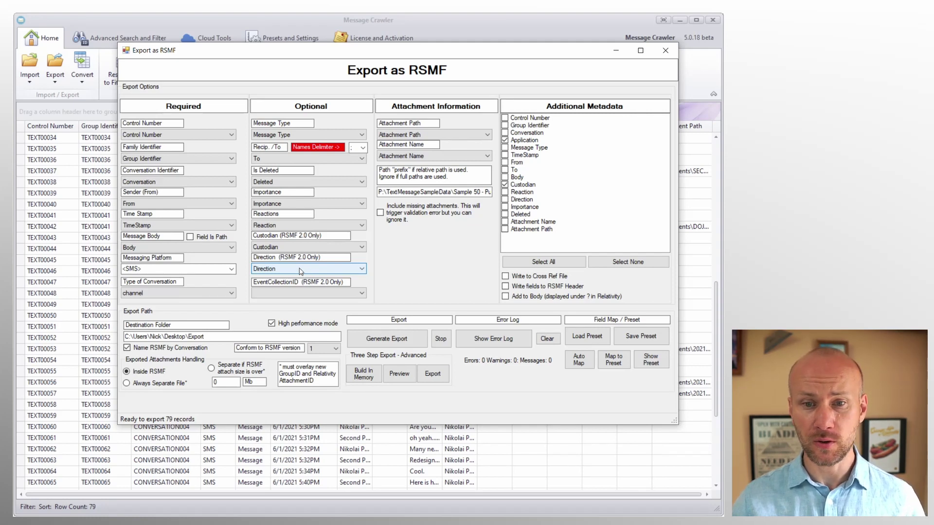
click(280, 294)
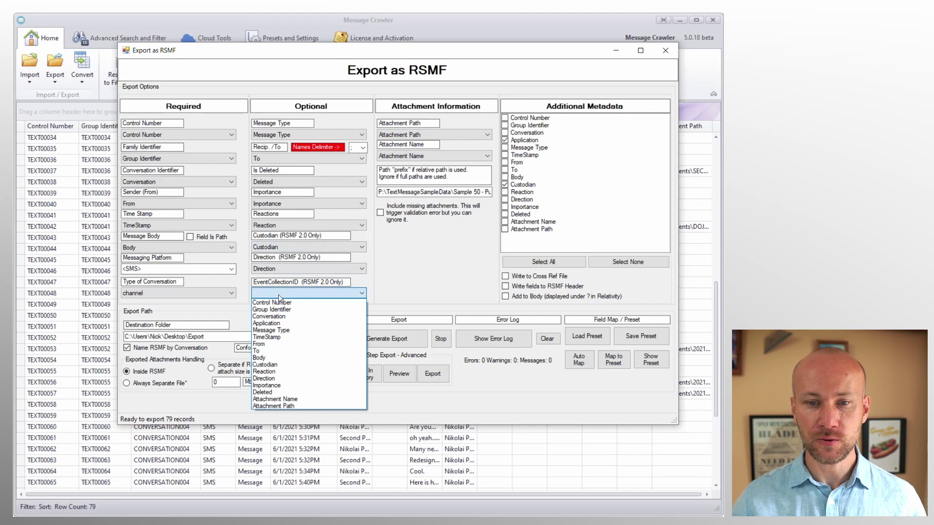
click(279, 295)
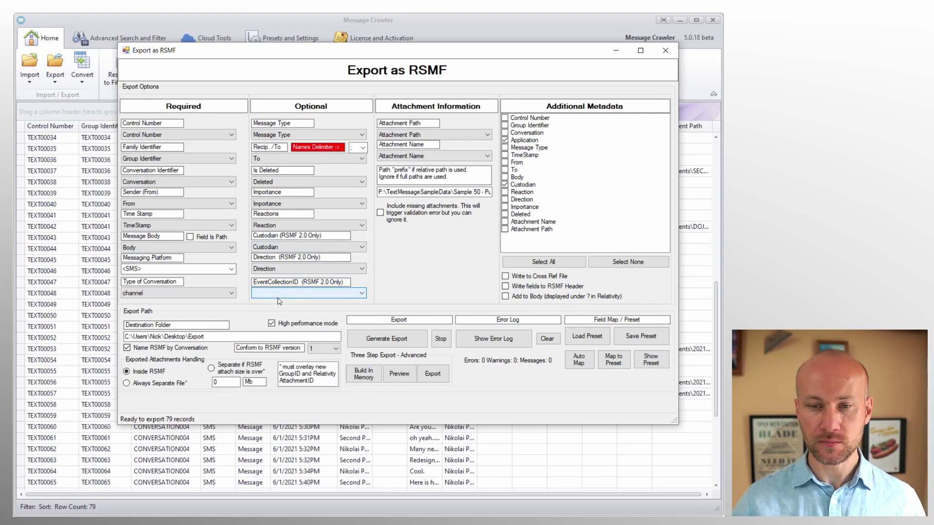
Check the attachment path and attachment name mappings against the corresponding attachment columns in the message grid
double_click(431, 137)
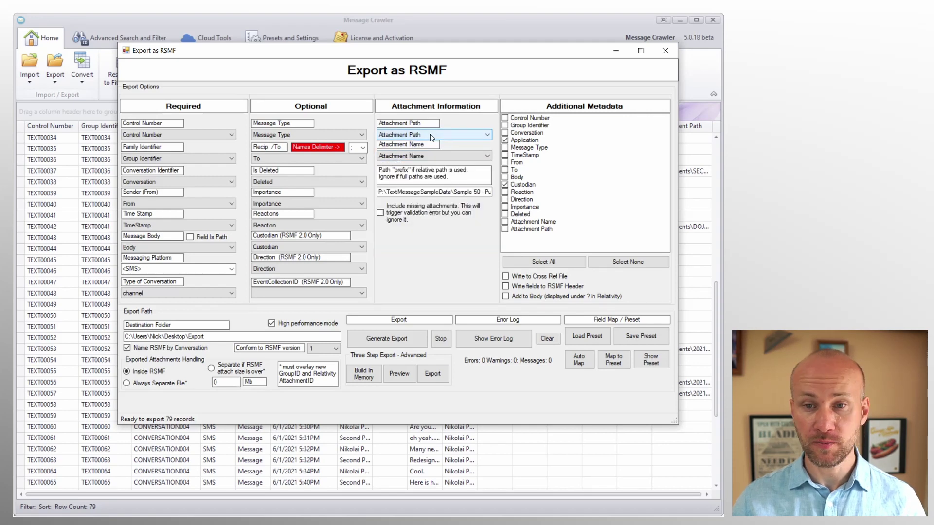
click(440, 156)
click(440, 157)
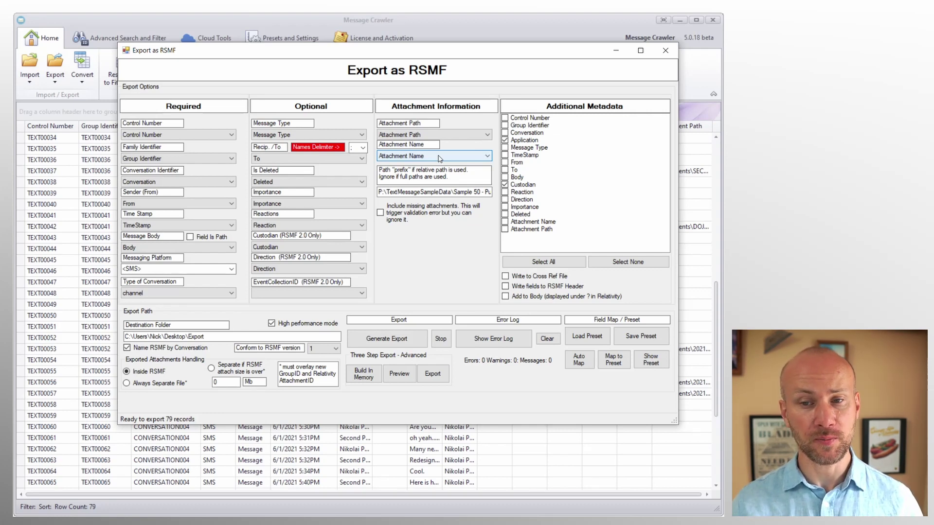
drag(479, 55, 419, 213)
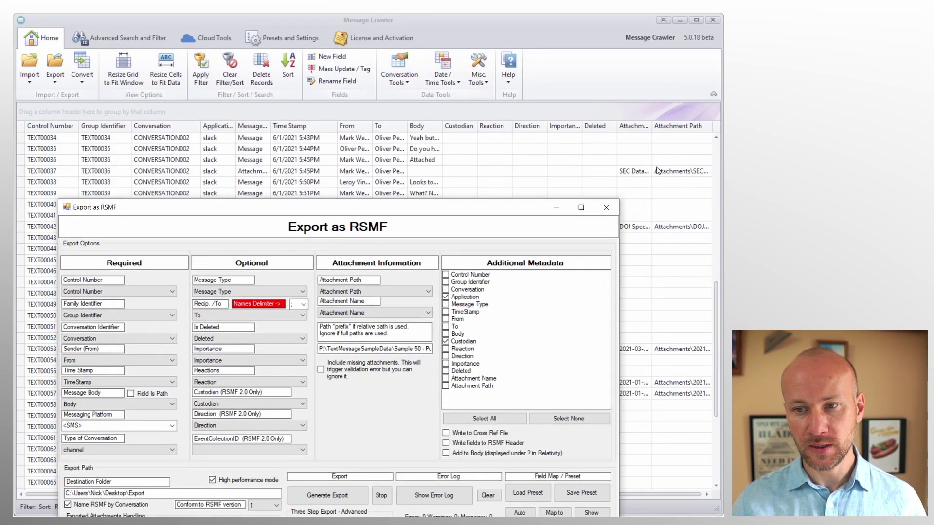
drag(508, 212, 553, 71)
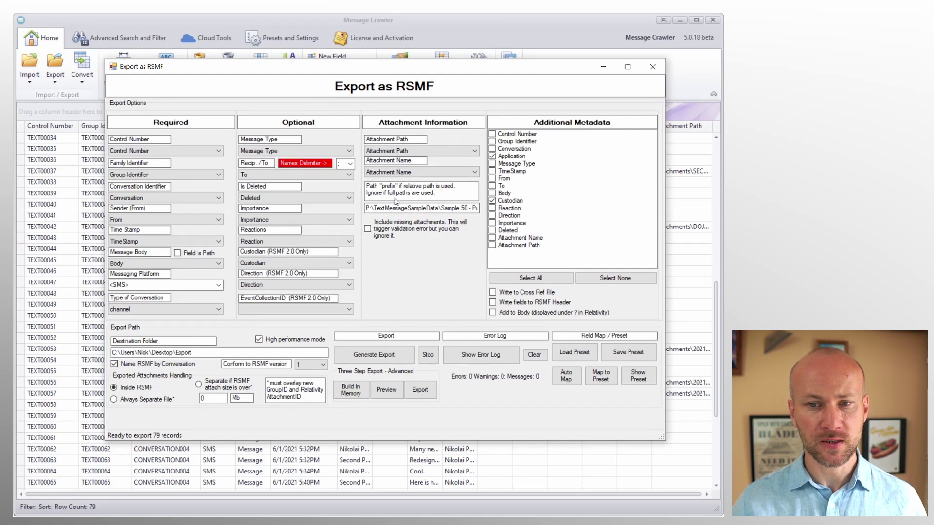
Inspect the path prefix that is combined with the relative attachment paths
drag(395, 209, 586, 204)
drag(476, 208, 324, 204)
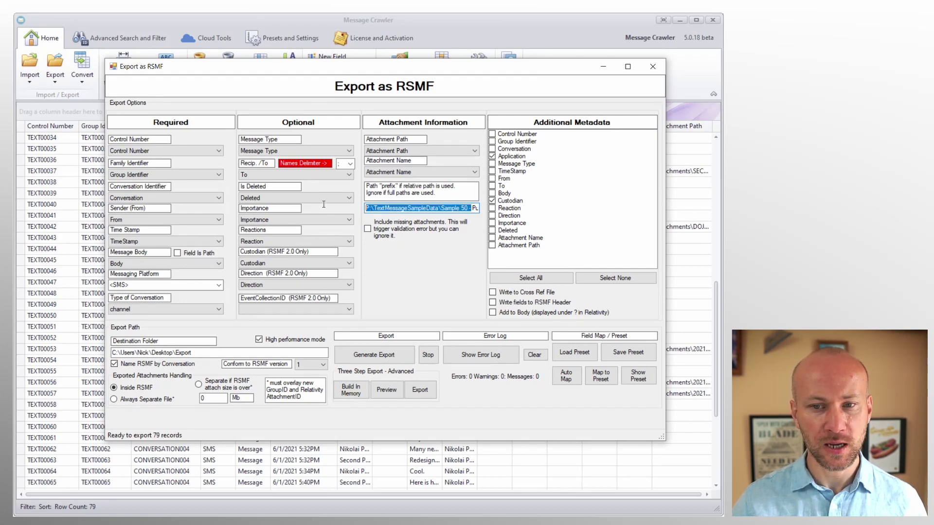
click(410, 206)
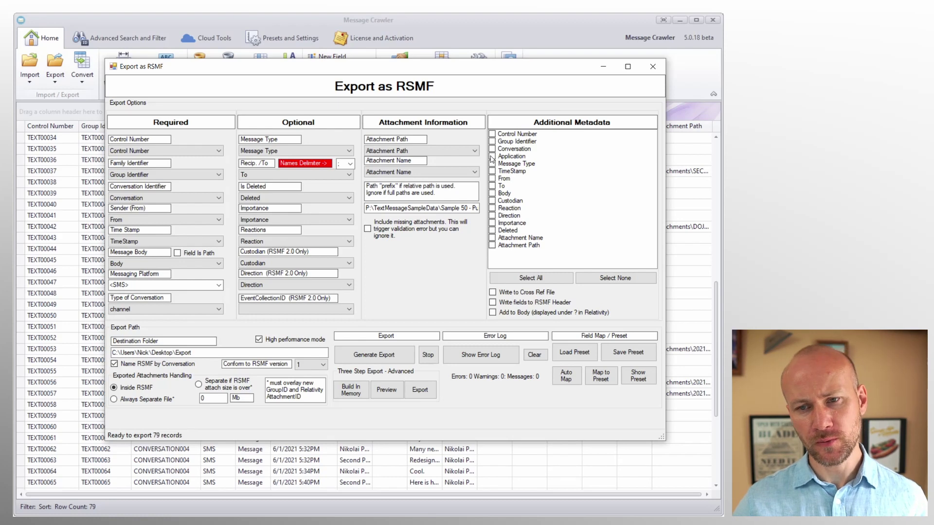
Include the Application and Custodian fields as additional metadata for the RSMF export
click(492, 157)
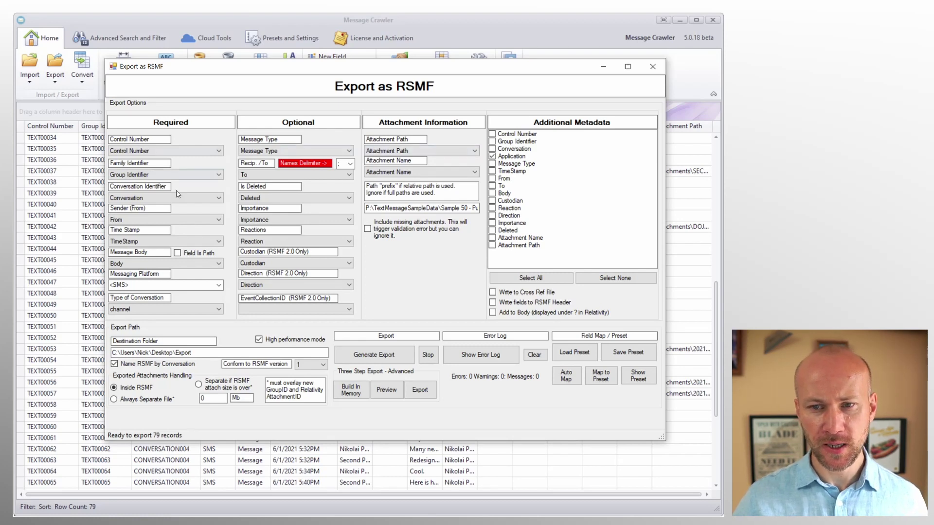
click(499, 201)
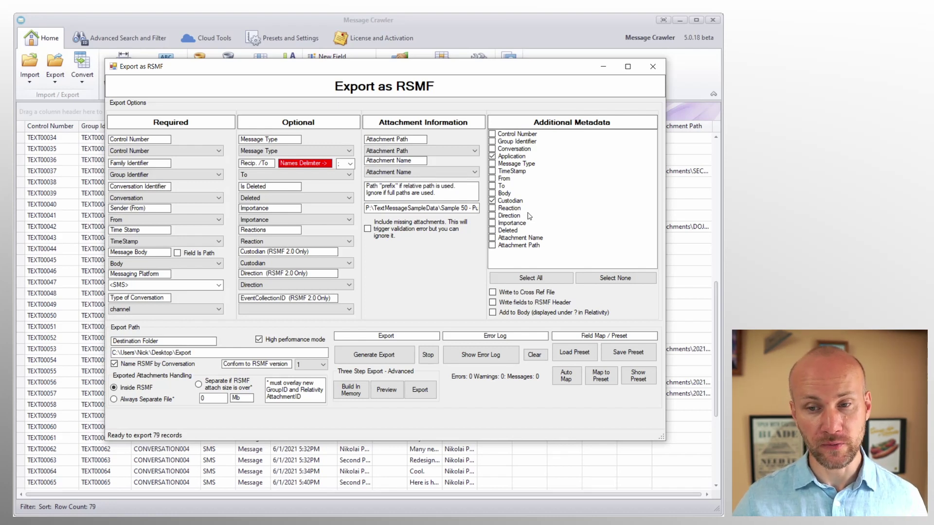
Try the cross reference file, RSMF header and message body output options for the additional metadata, one at a time
click(506, 293)
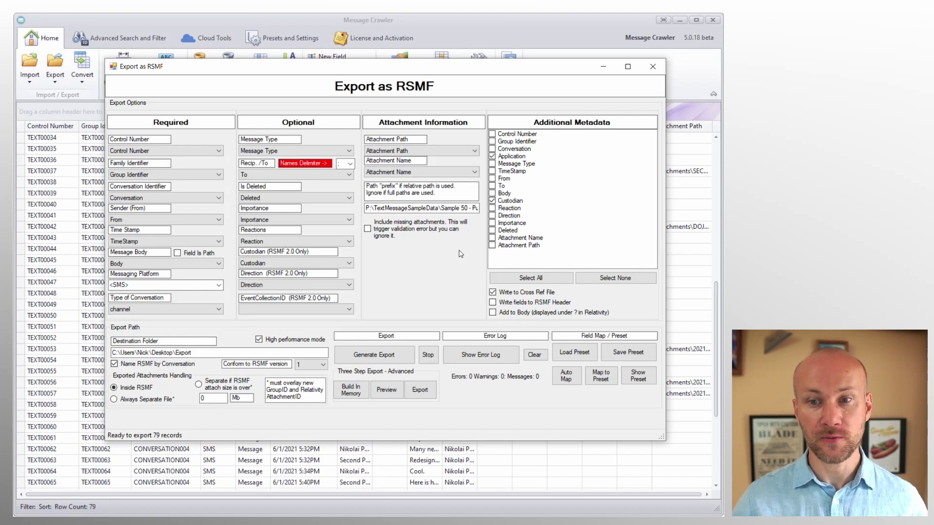
click(508, 293)
click(511, 305)
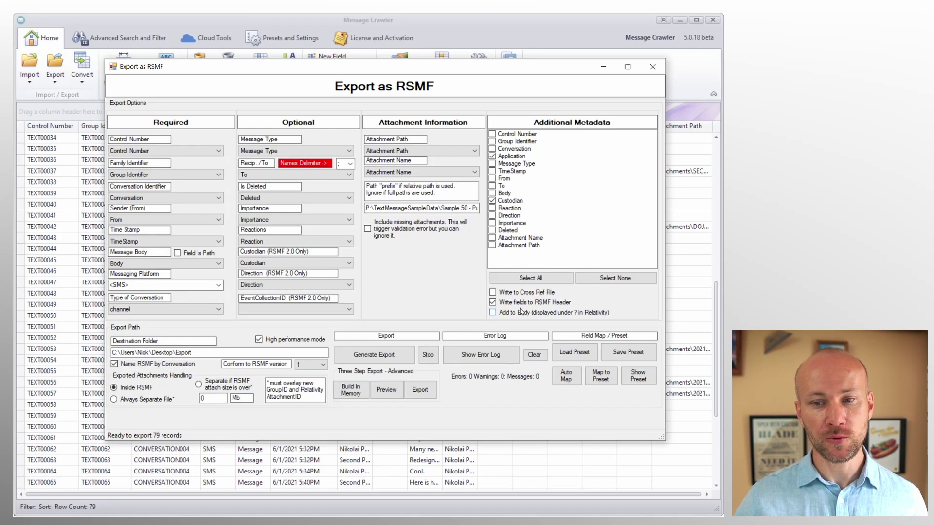
click(492, 303)
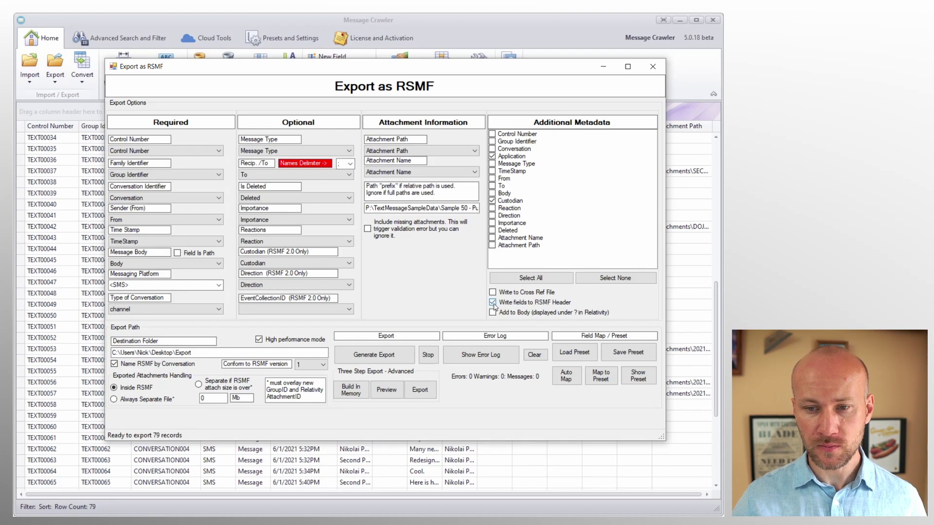
click(516, 315)
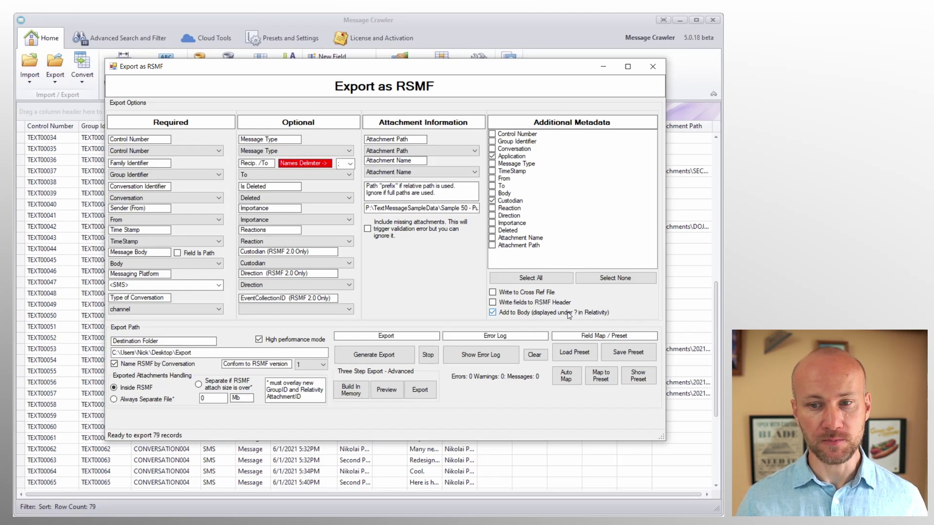
click(568, 314)
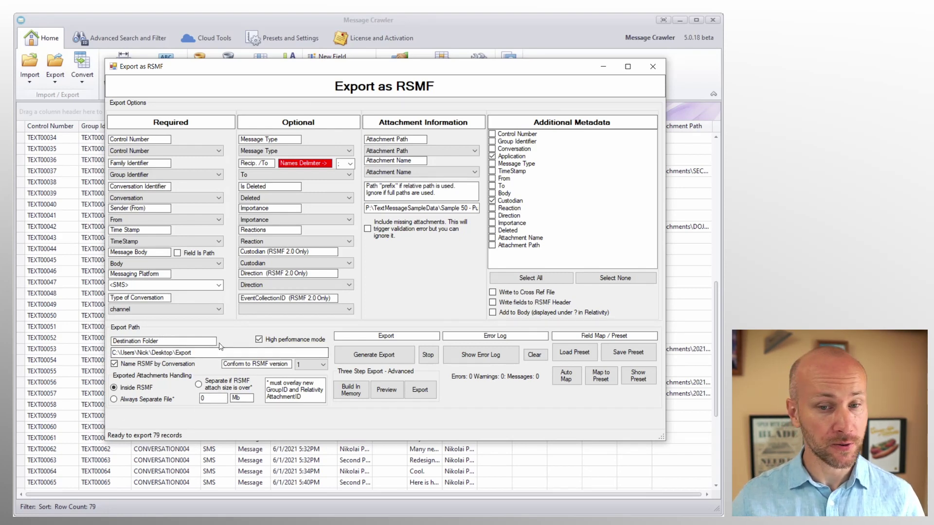
Review the export destination folder and try the option for naming RSMF files by conversation off and on again
click(207, 352)
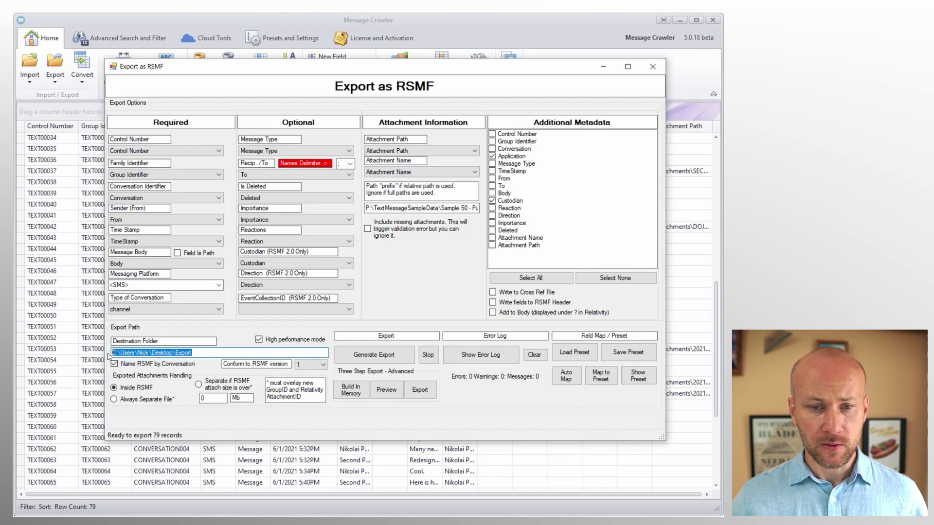
click(195, 354)
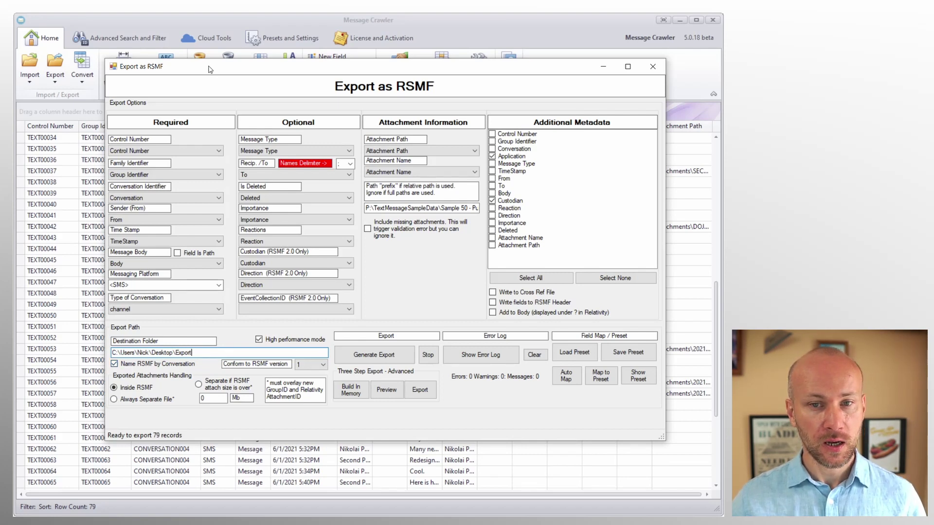
drag(210, 69, 298, 77)
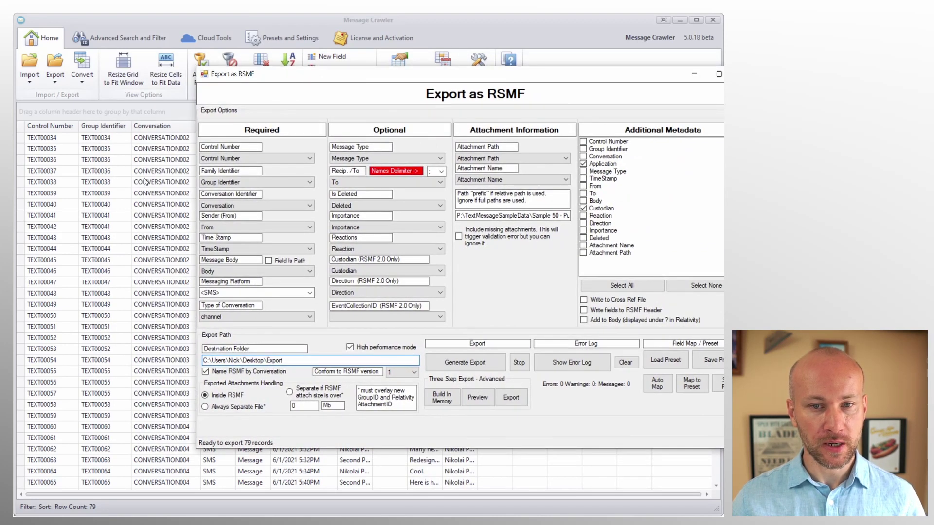
click(244, 373)
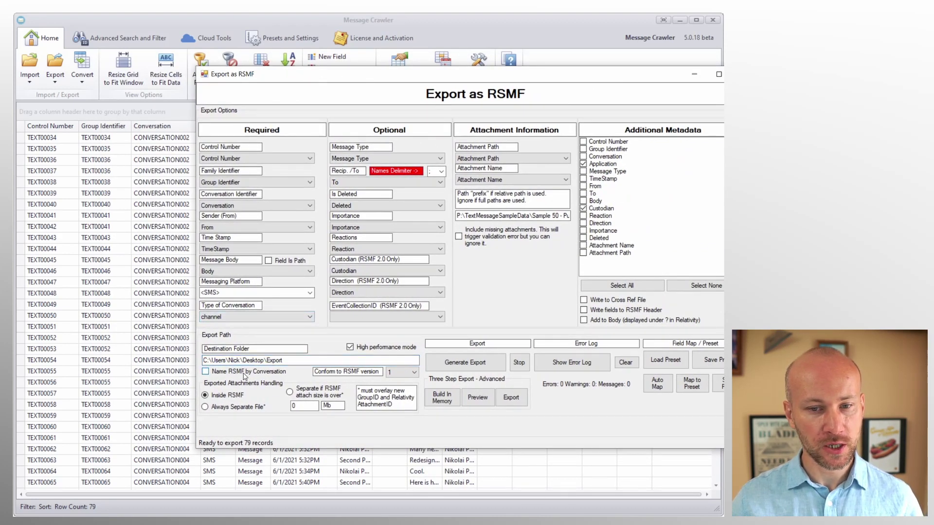
click(245, 375)
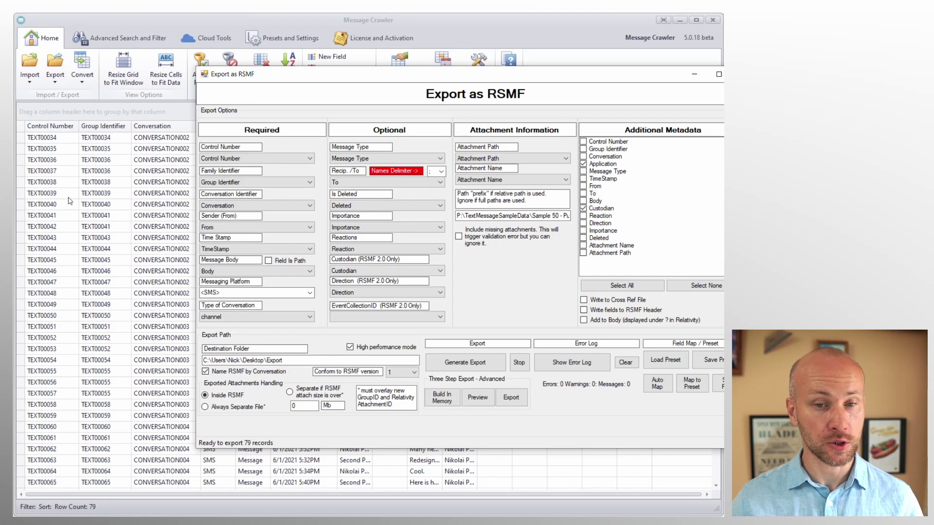
Review the high performance mode option in the export path settings
click(378, 360)
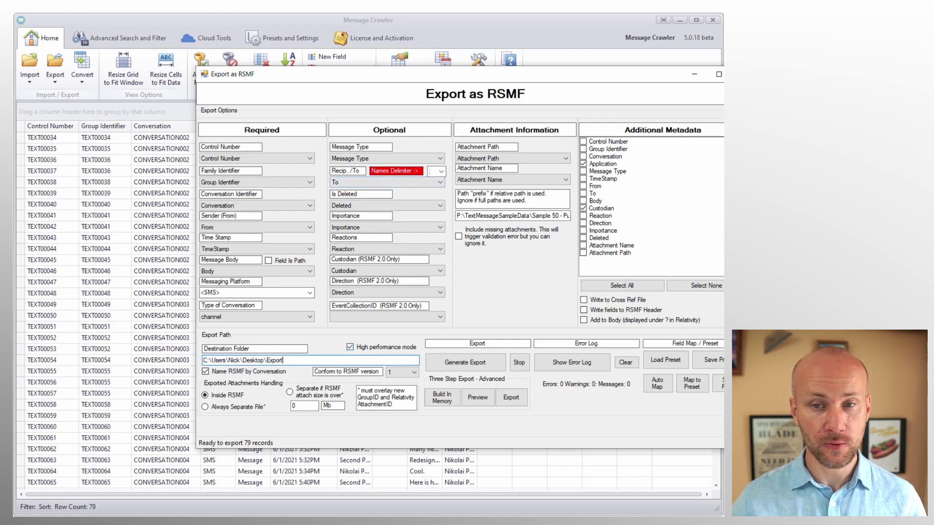
drag(369, 78, 280, 74)
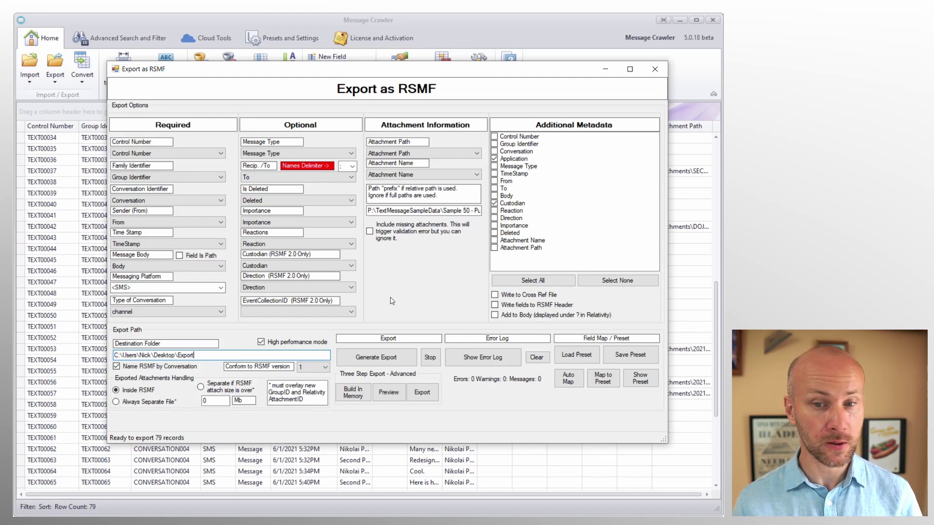
click(318, 342)
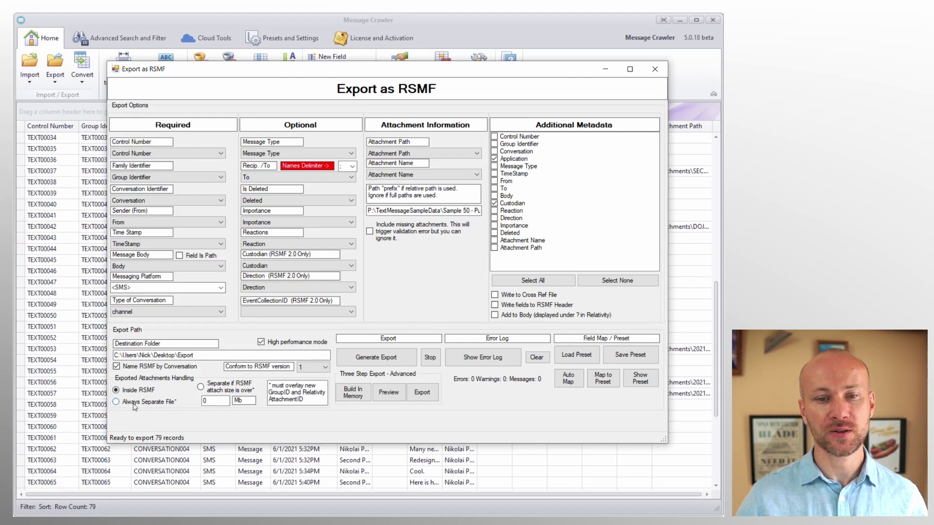
Try the always-separate and size-threshold options for exported attachments, and return to keeping attachments inside the RSMF
click(163, 402)
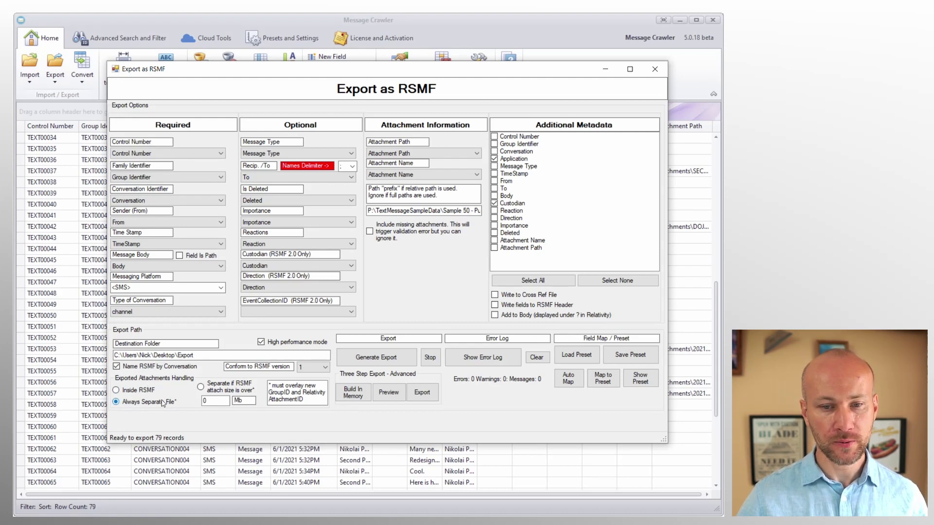
click(200, 387)
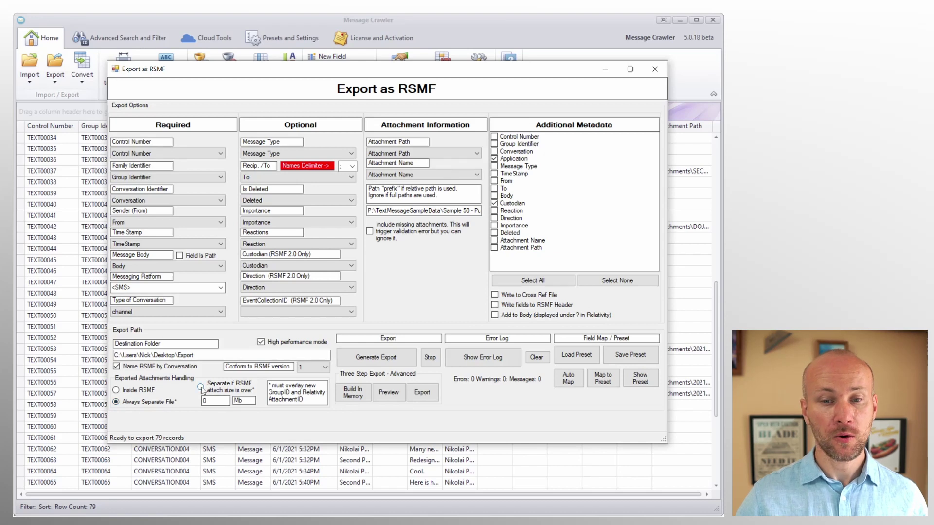
double_click(209, 401)
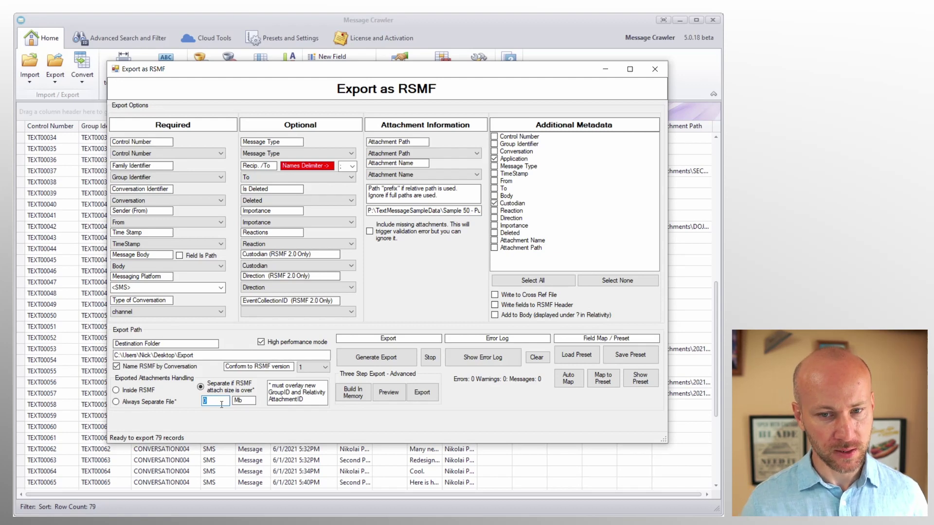
click(140, 392)
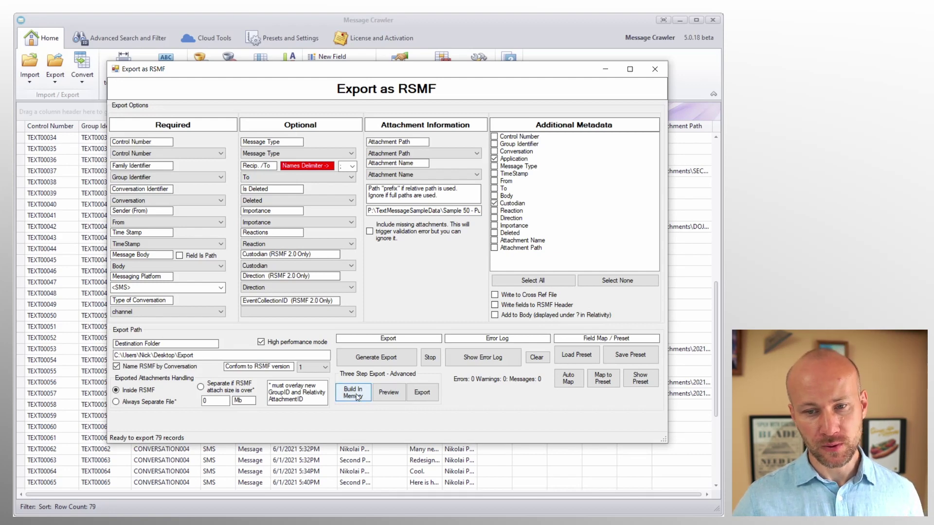
Build the RSMF files in memory and preview their conversation list with the Conversation Display column widened to show full names
click(356, 396)
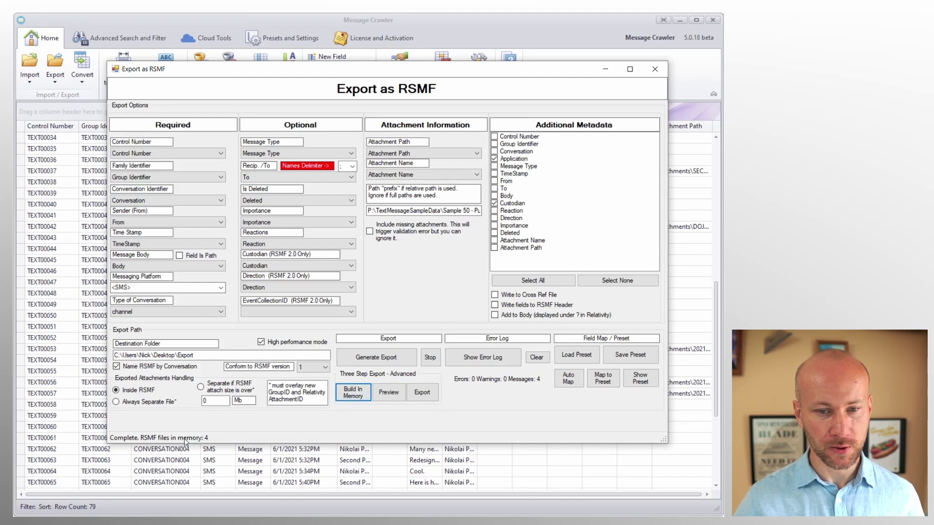
click(389, 392)
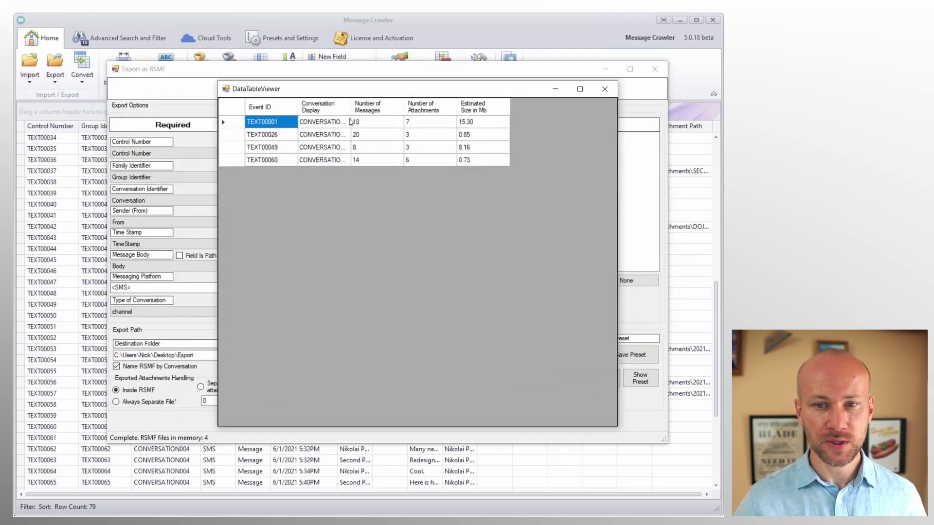
drag(351, 107, 389, 107)
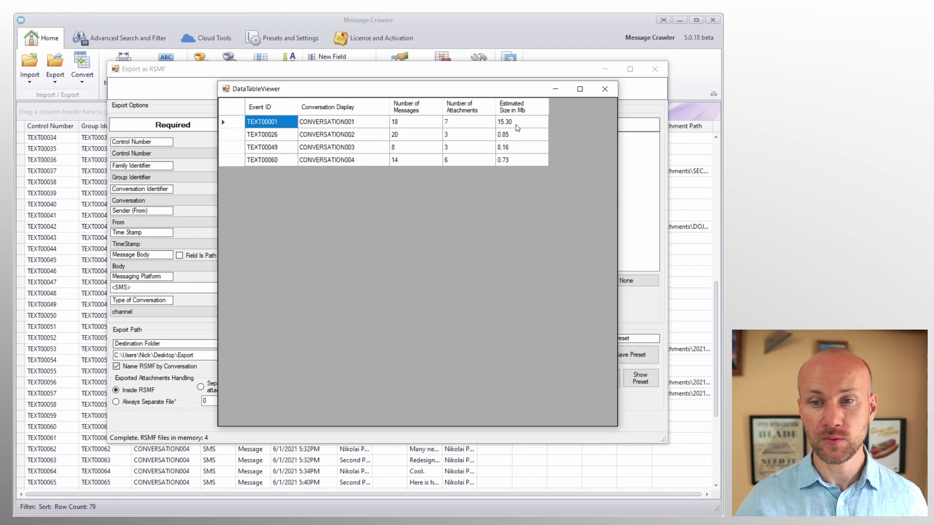
click(604, 89)
drag(497, 73, 511, 166)
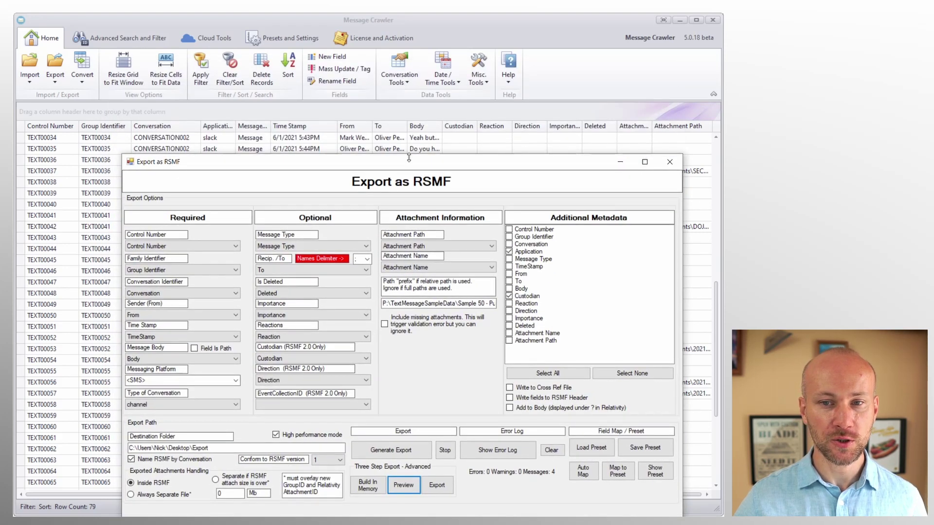
drag(409, 166, 405, 115)
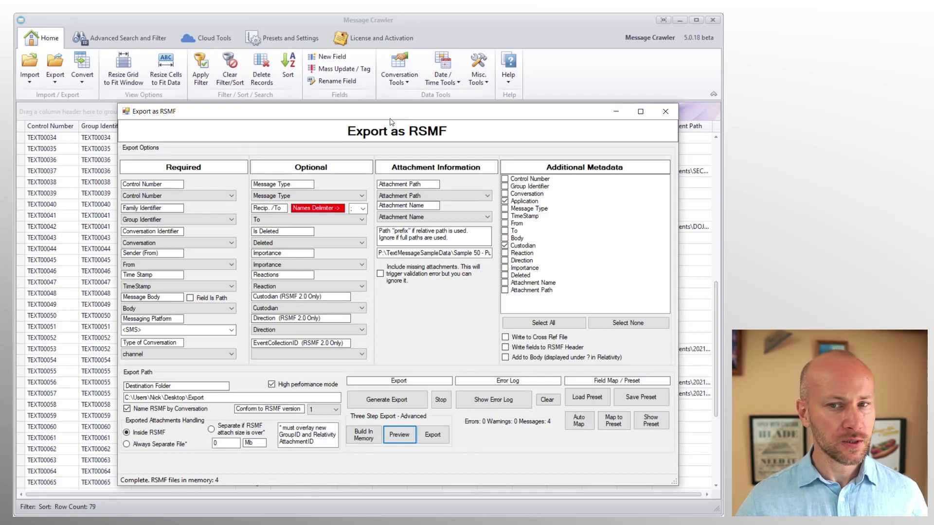
drag(392, 112, 377, 76)
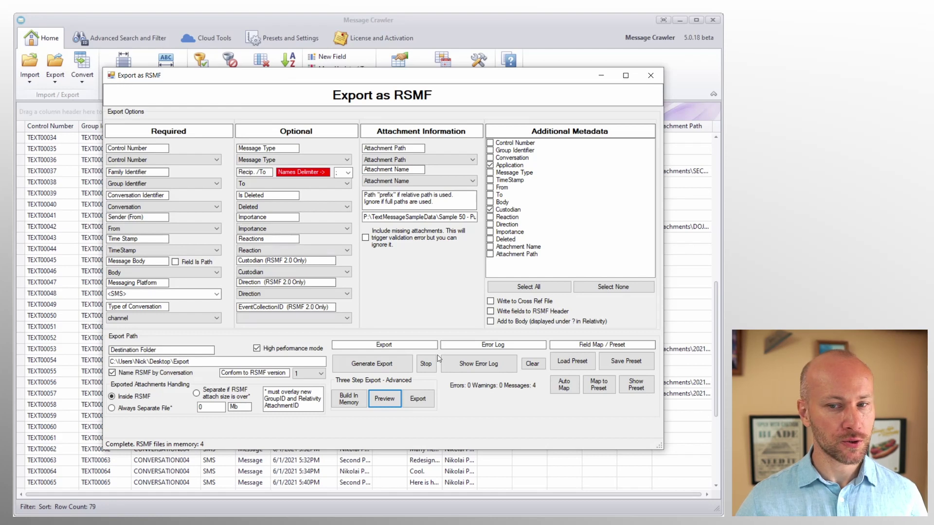
Review the export's error log with message entries included and the Log Entry column widened, and close the log
click(485, 368)
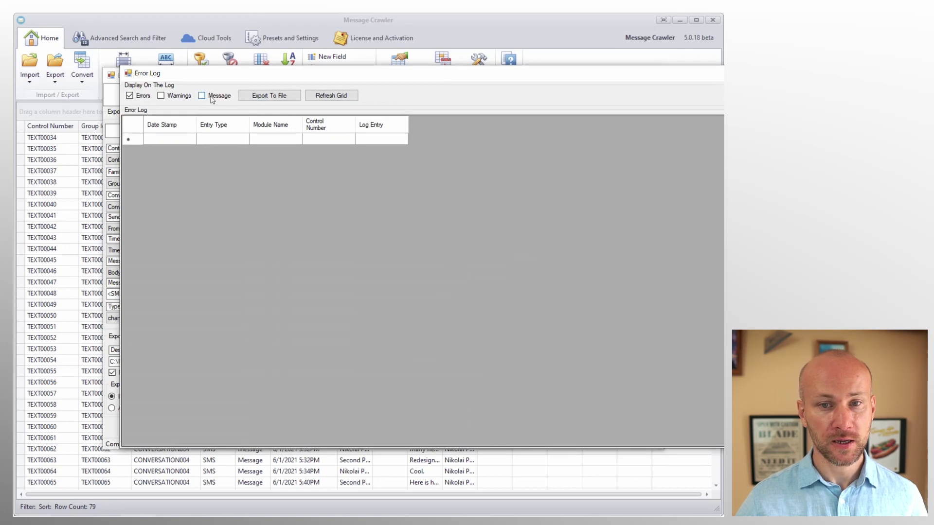
click(202, 95)
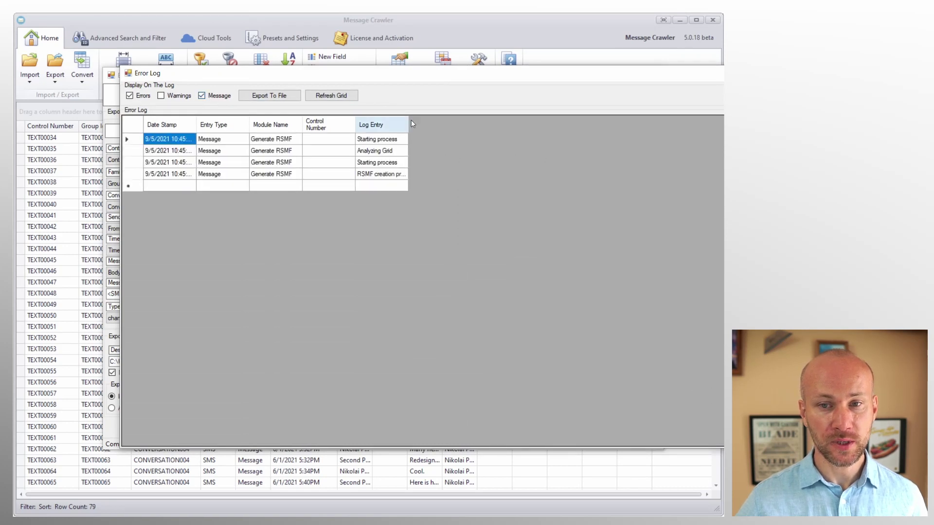
drag(408, 124, 547, 125)
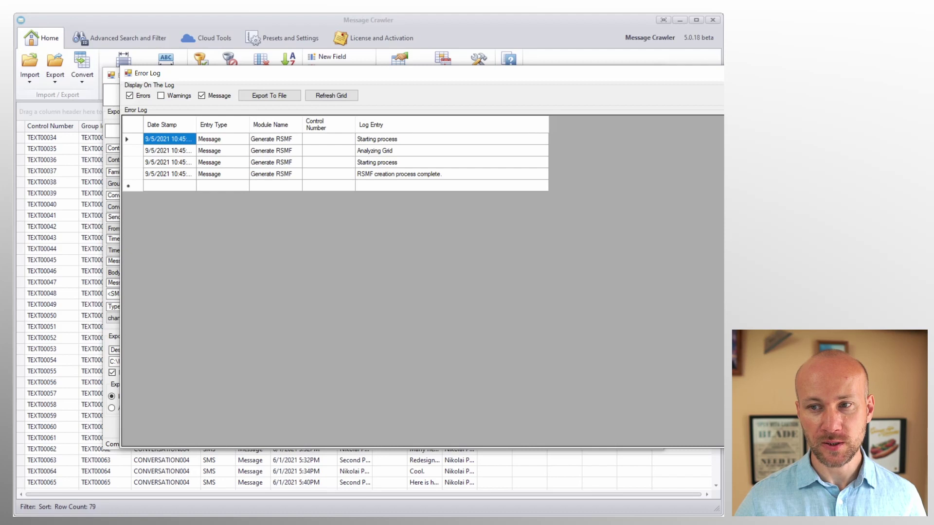
key(alt+F4)
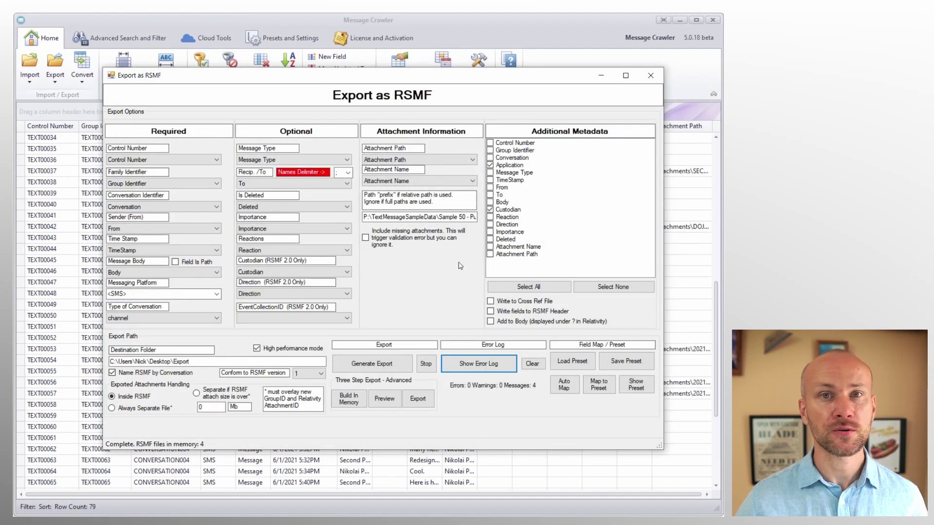